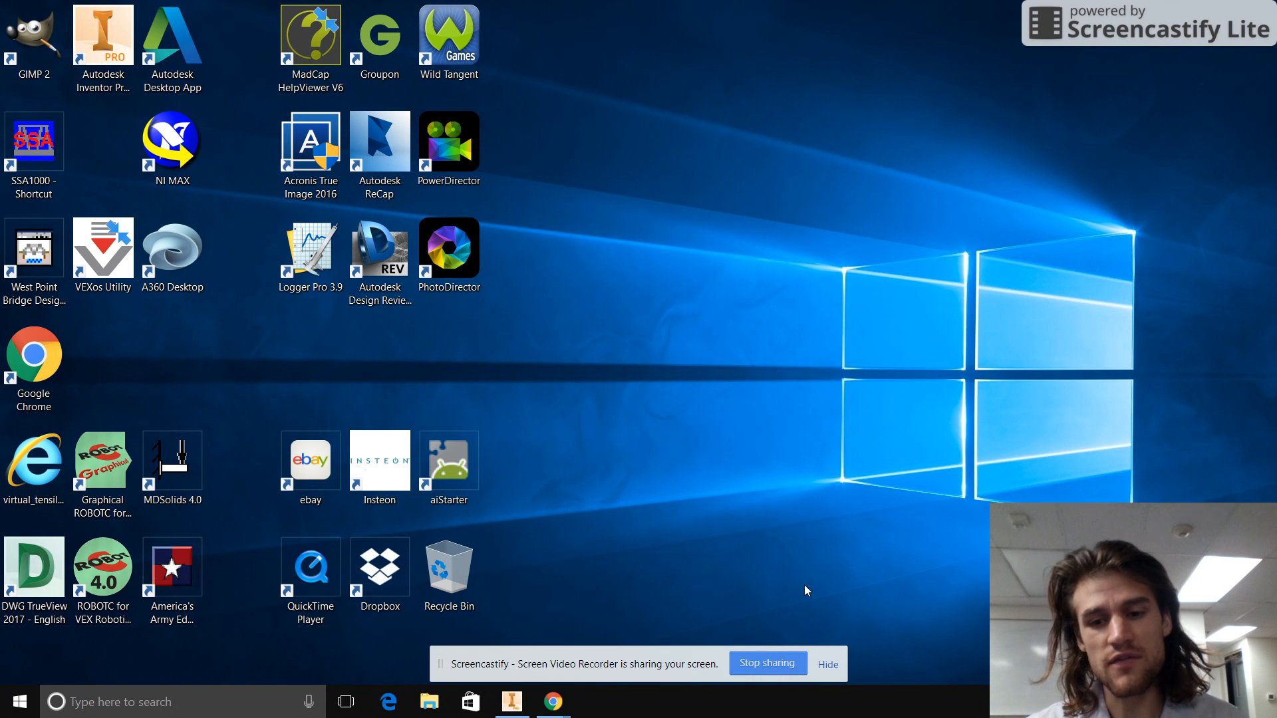
click(829, 667)
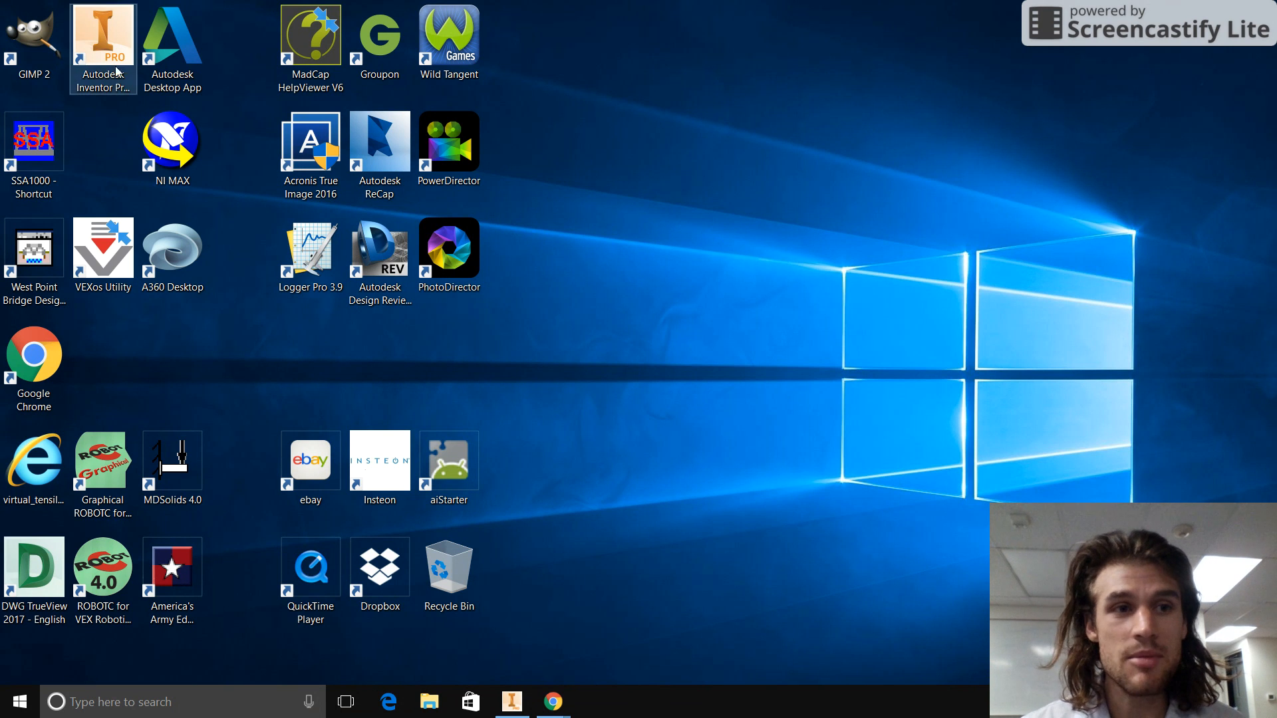
click(103, 15)
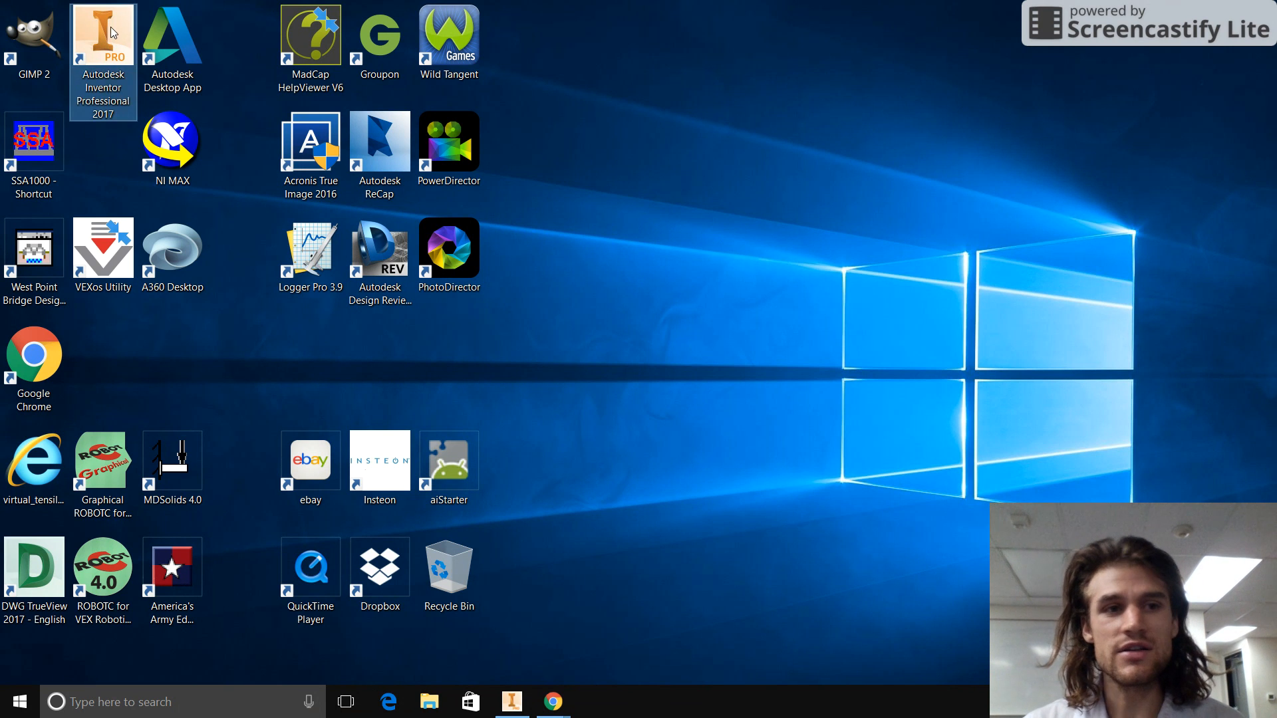
click(134, 713)
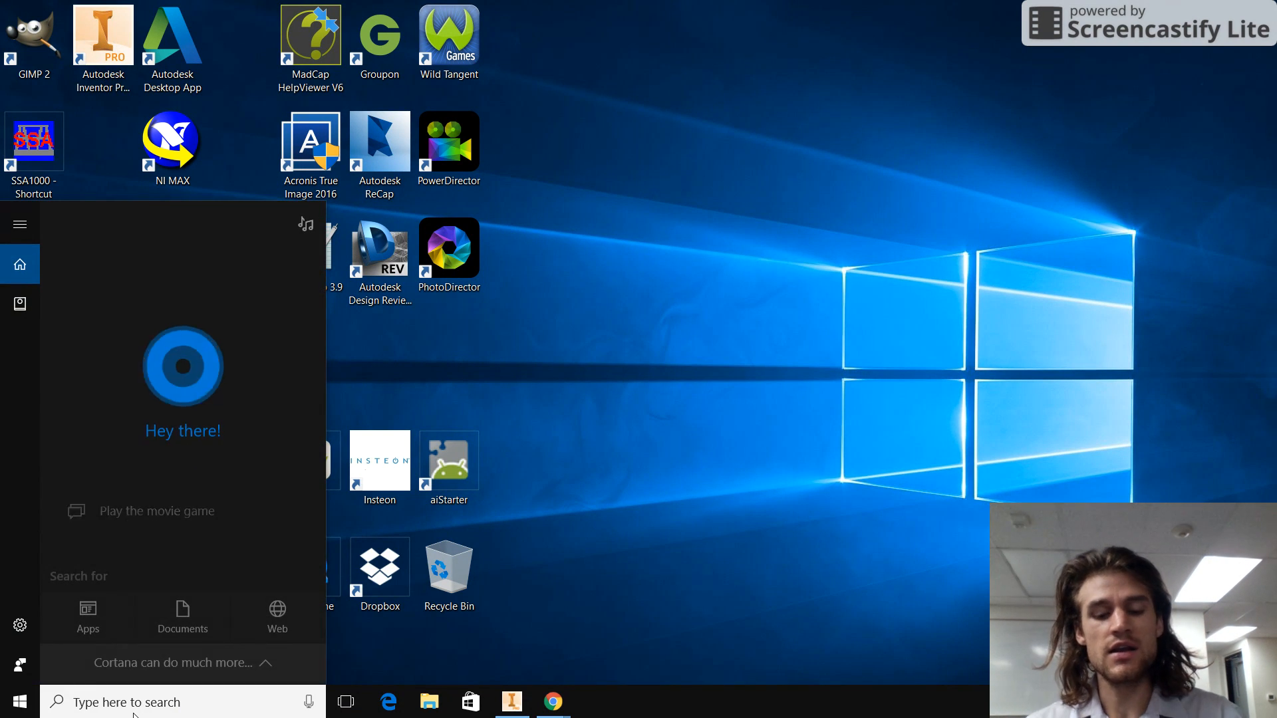
text(inven)
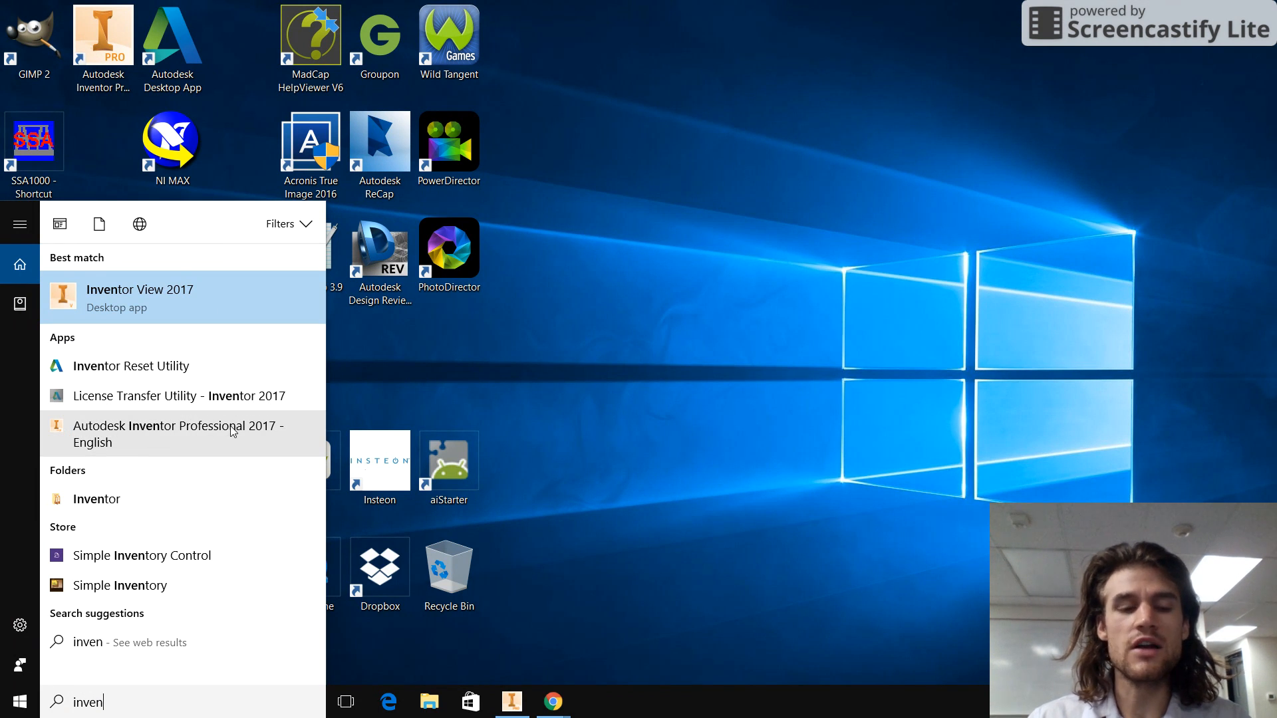
click(807, 347)
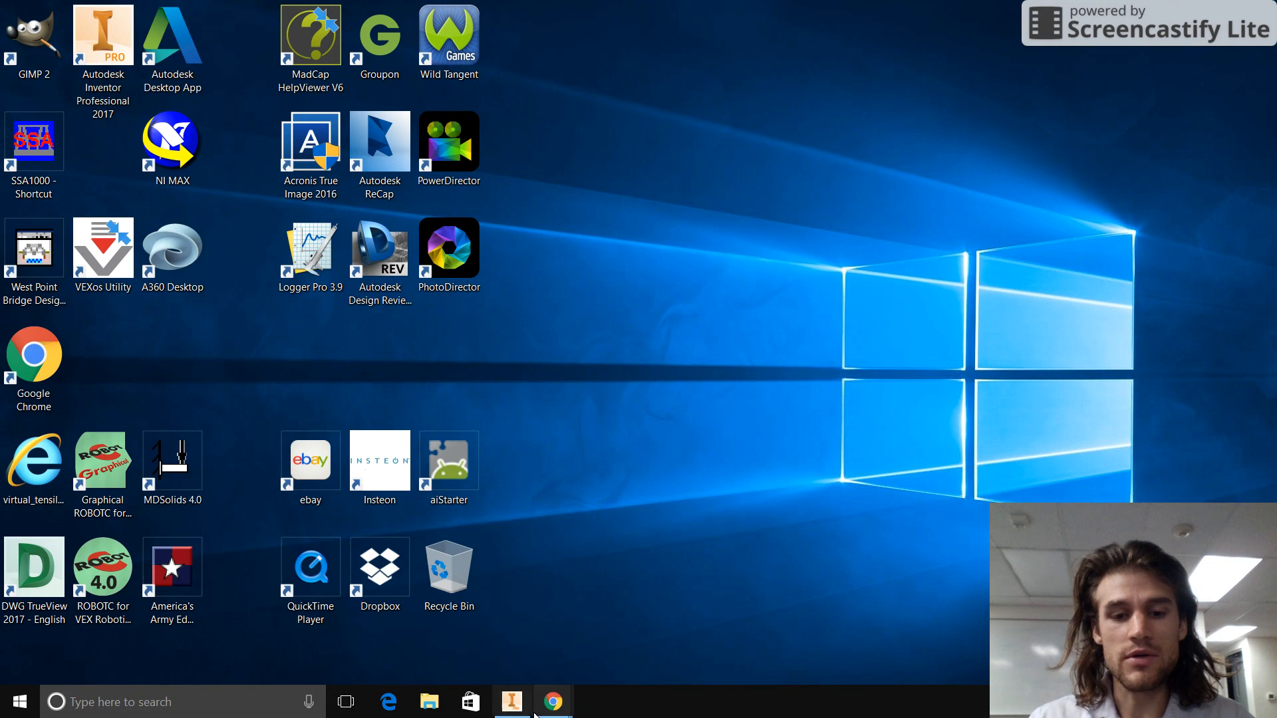
Switch to Autodesk Inventor Professional 2017 and open the project manager, agreeing to stop searching for the missing projects.
click(512, 702)
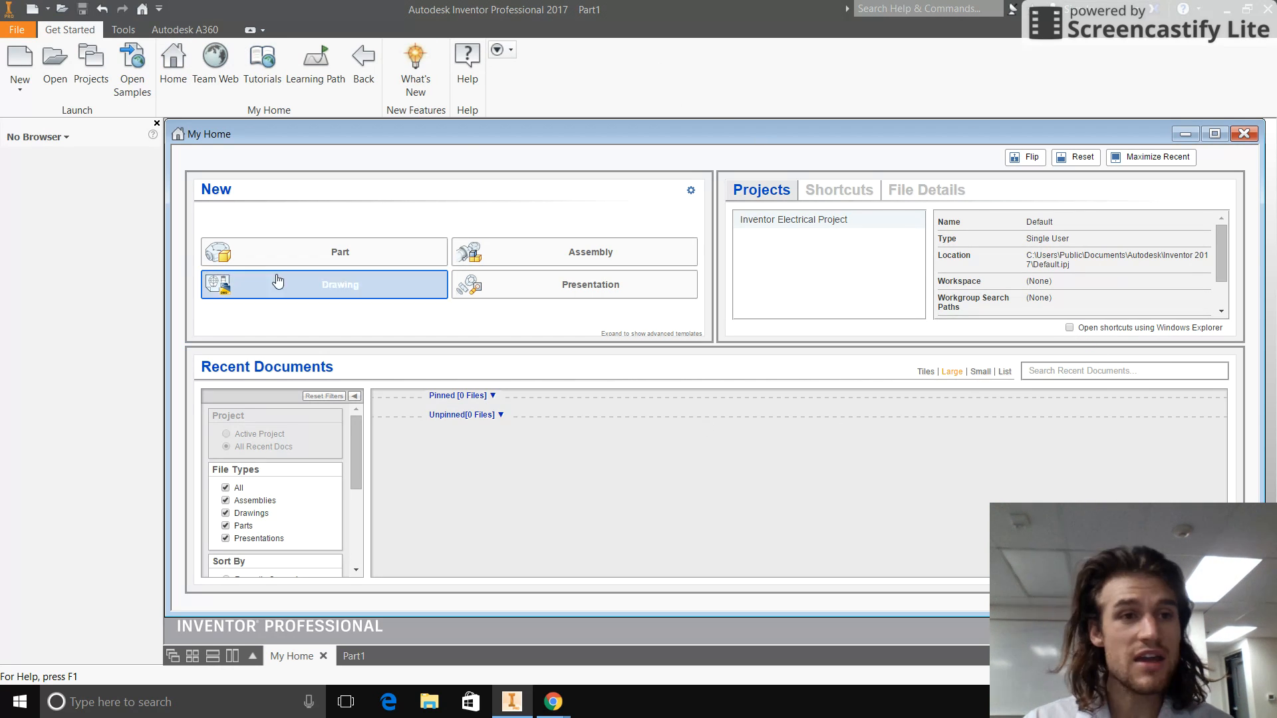
click(94, 61)
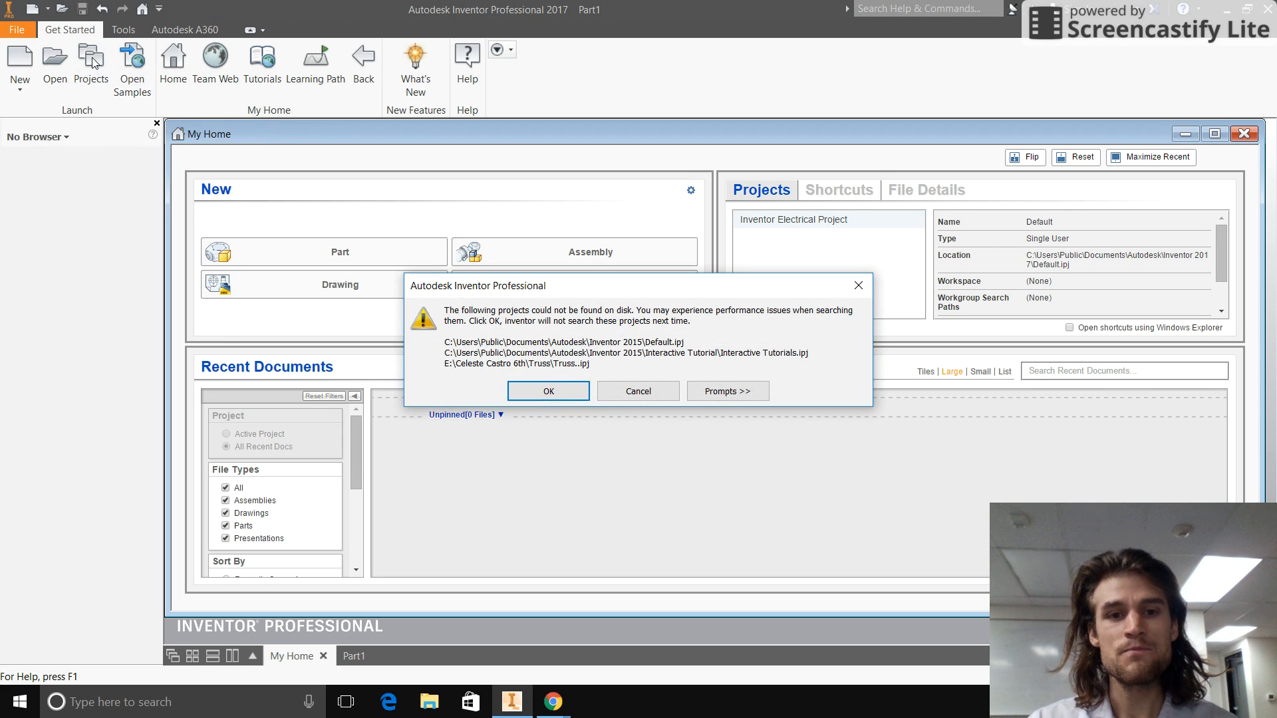
click(573, 391)
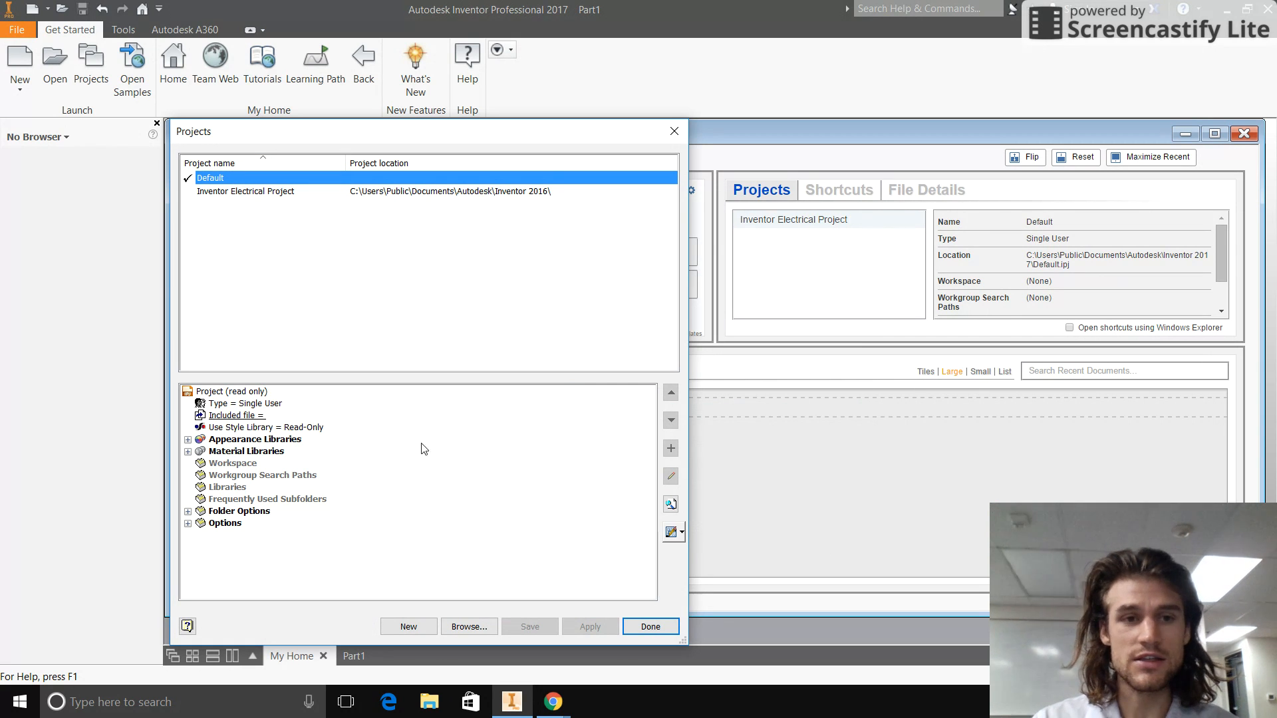
Set up a new single-user project named KA Test Projects.
click(409, 626)
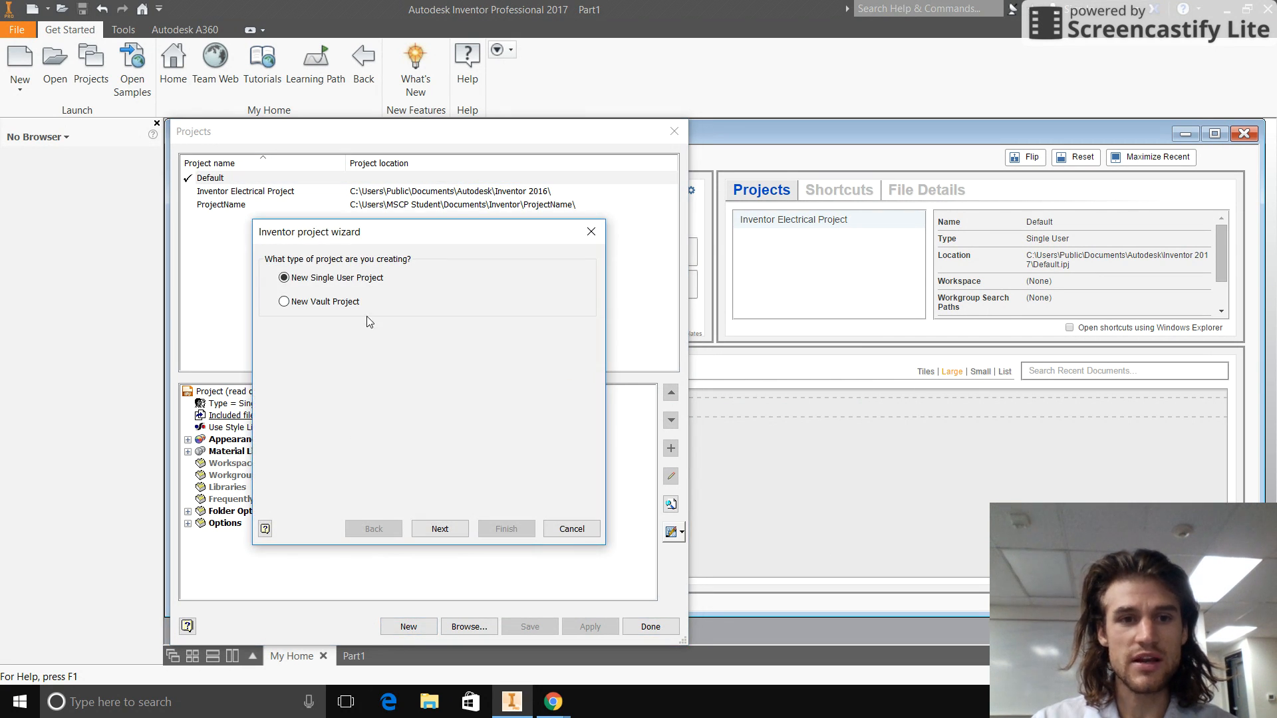
click(440, 529)
double_click(368, 290)
click(368, 290)
double_click(368, 290)
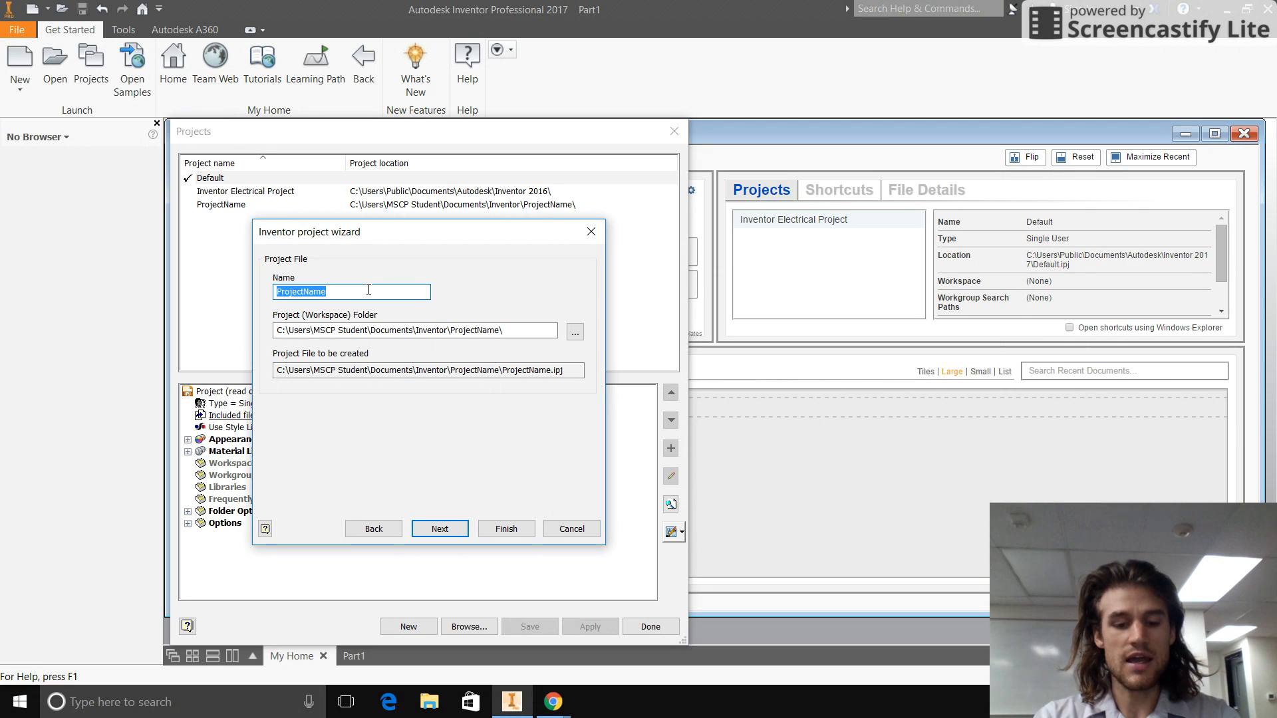
text(KA TR)
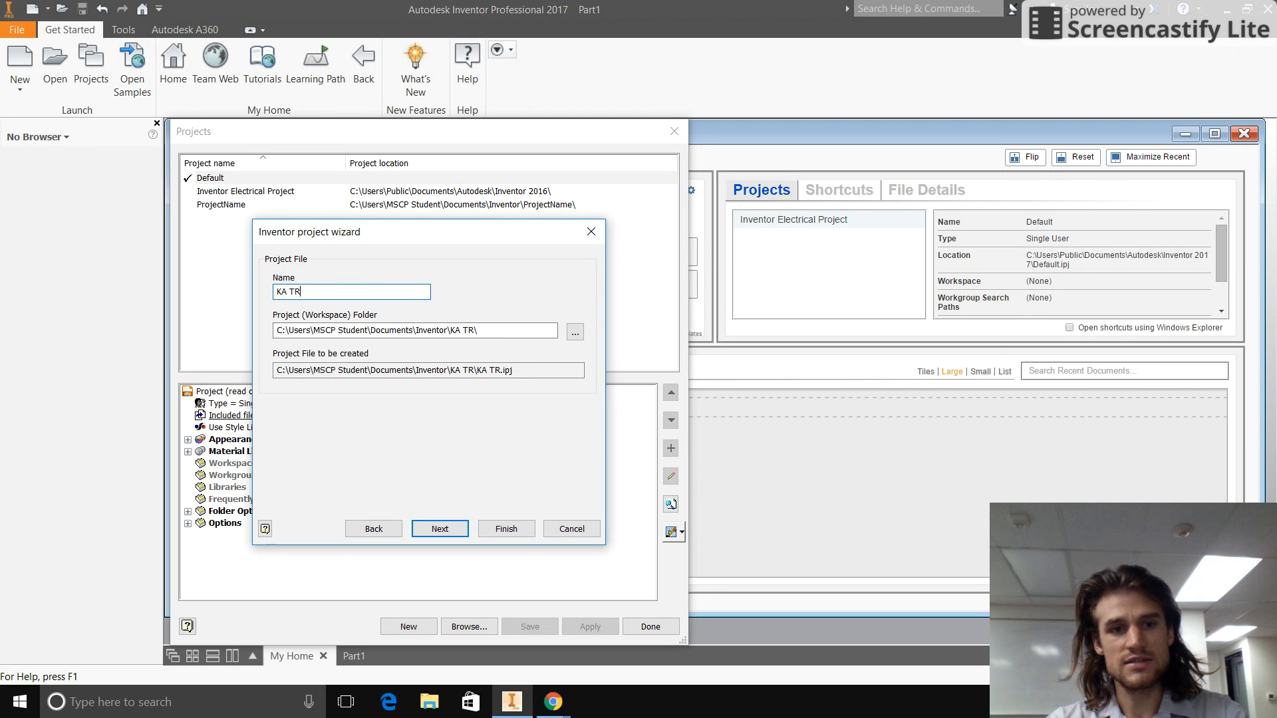
key(BackSpace)
text(est )
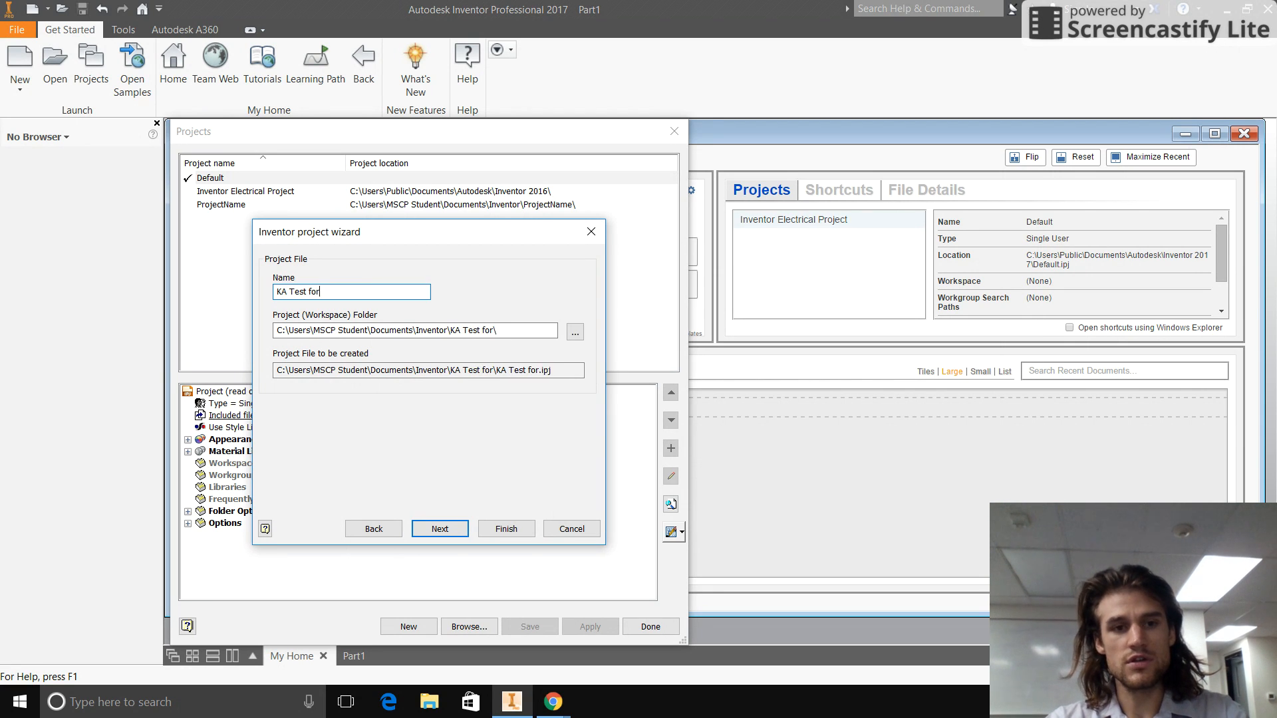
text(Proje)
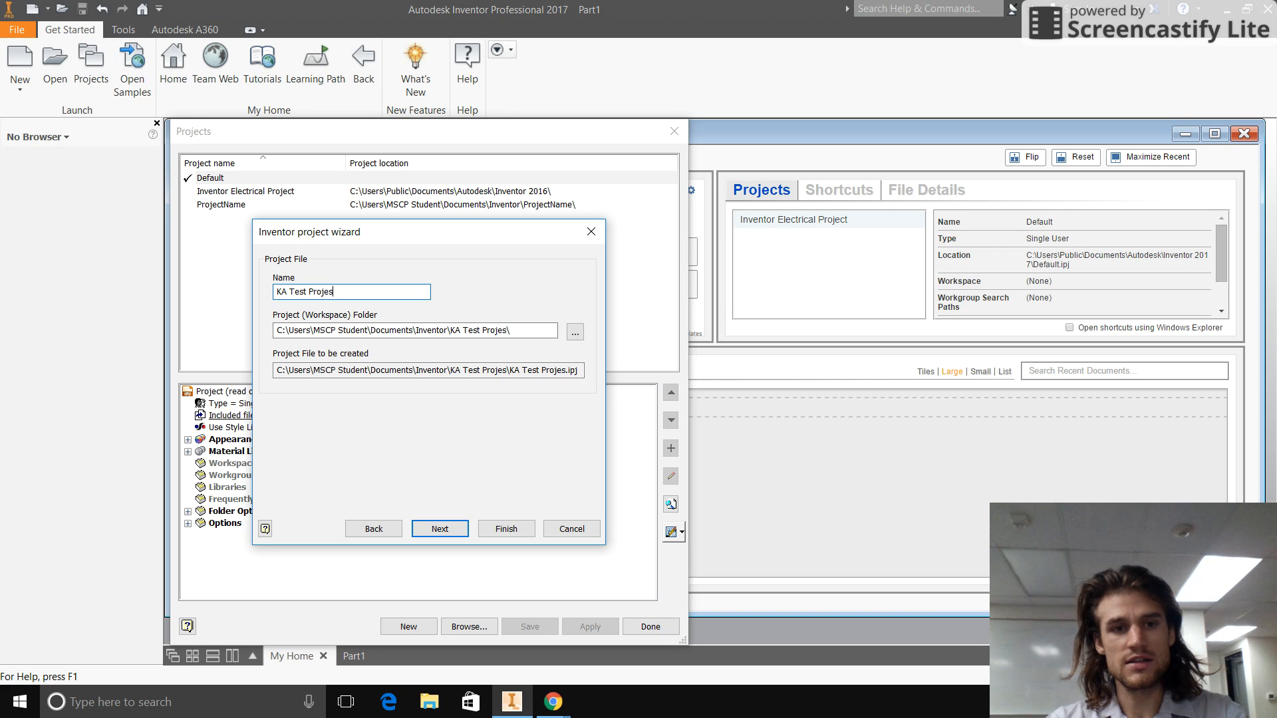
text(cts)
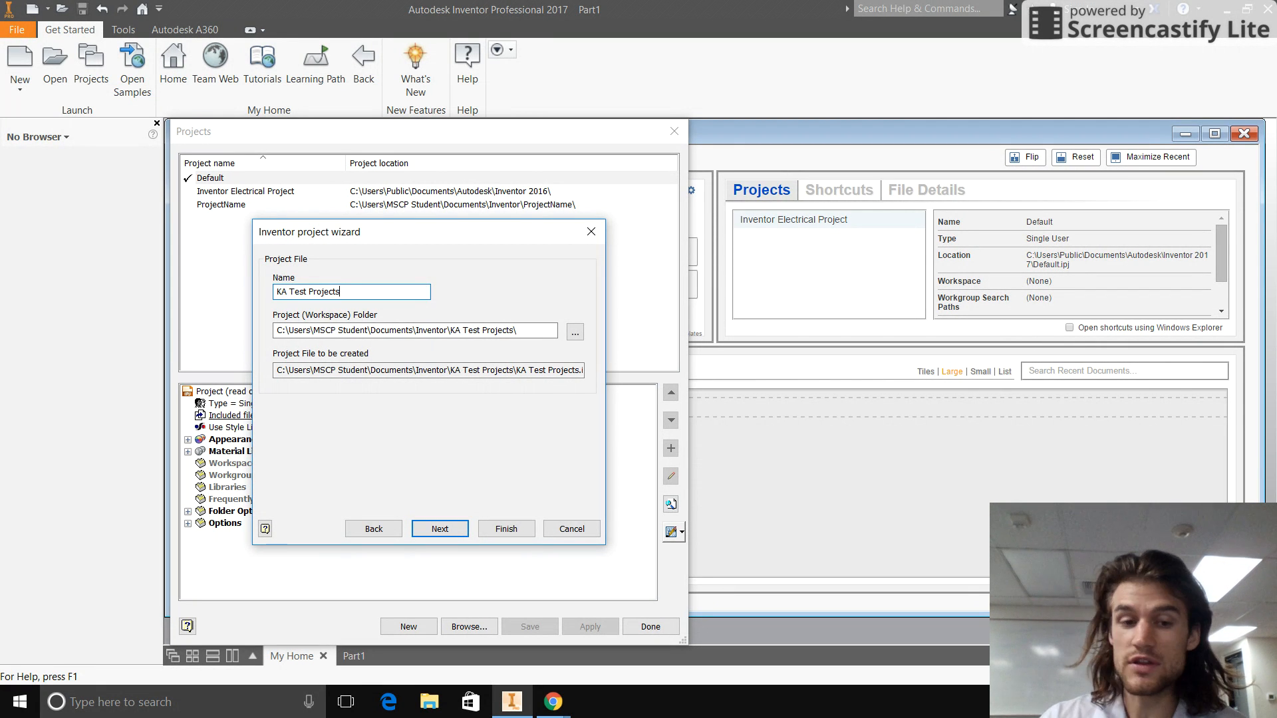
Finish the new project without adding libraries, allow its folder path to be created, and close the project manager.
click(446, 531)
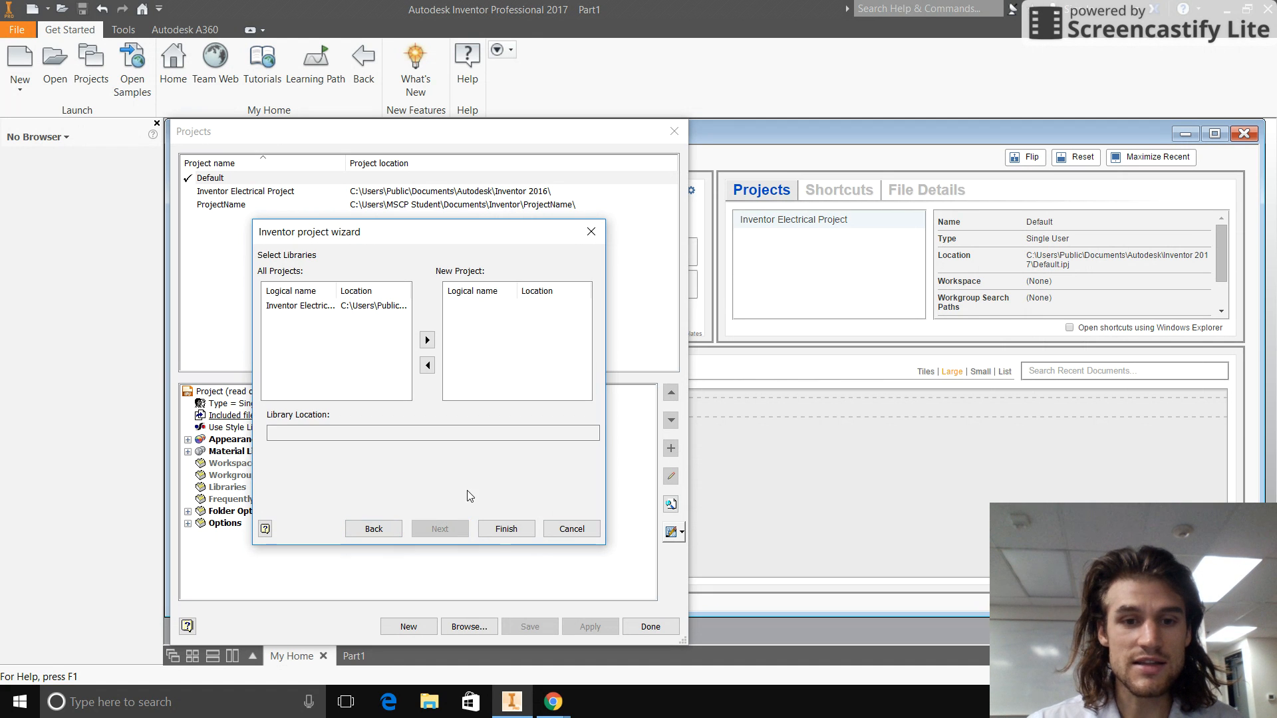
click(504, 529)
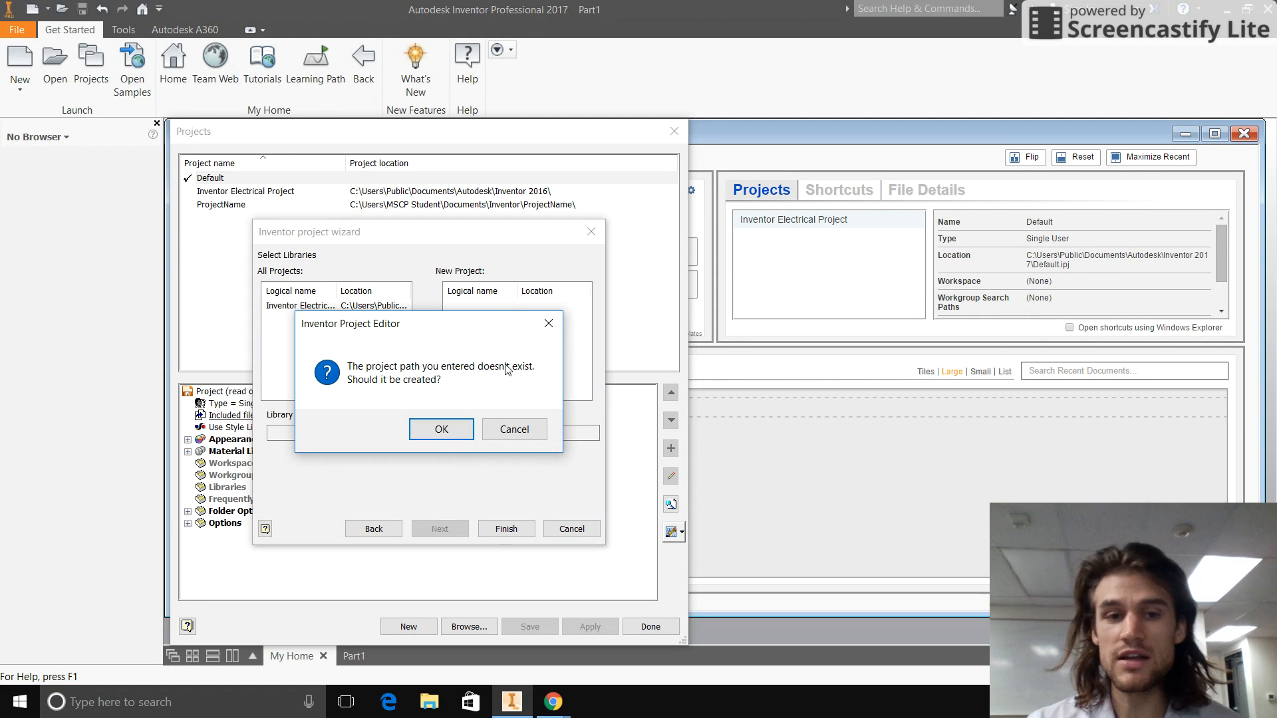
click(446, 430)
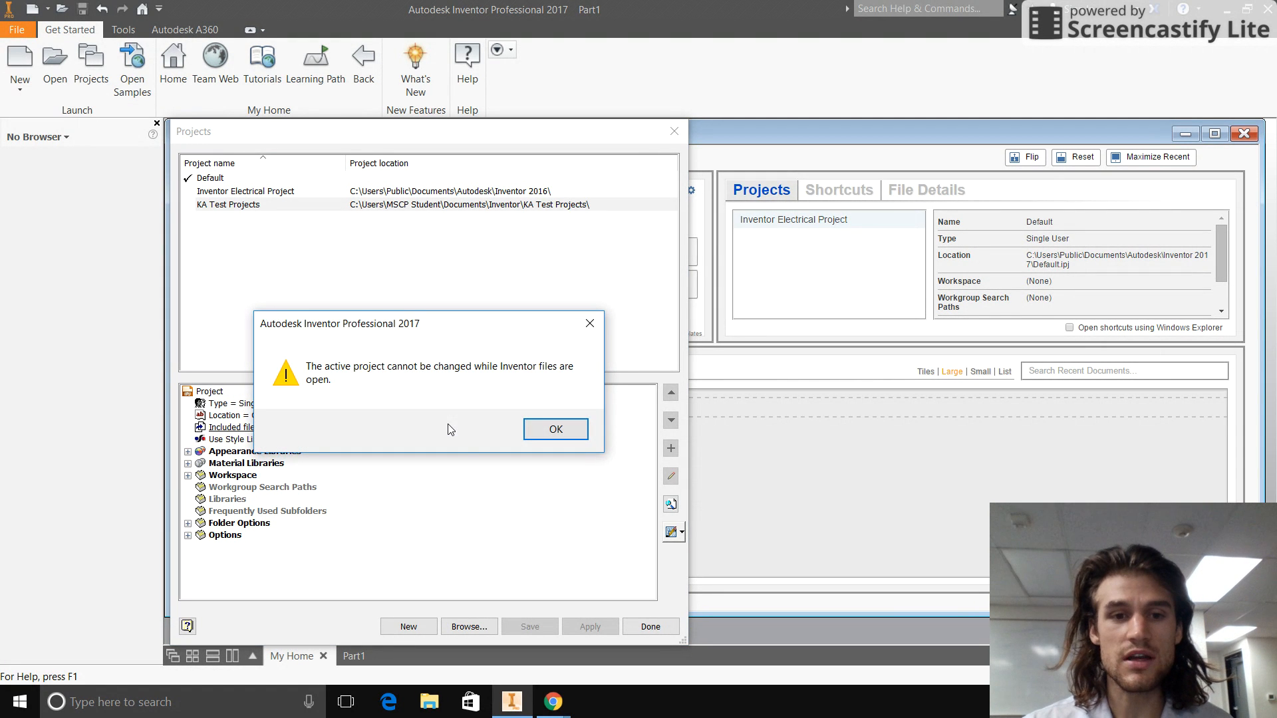
click(544, 429)
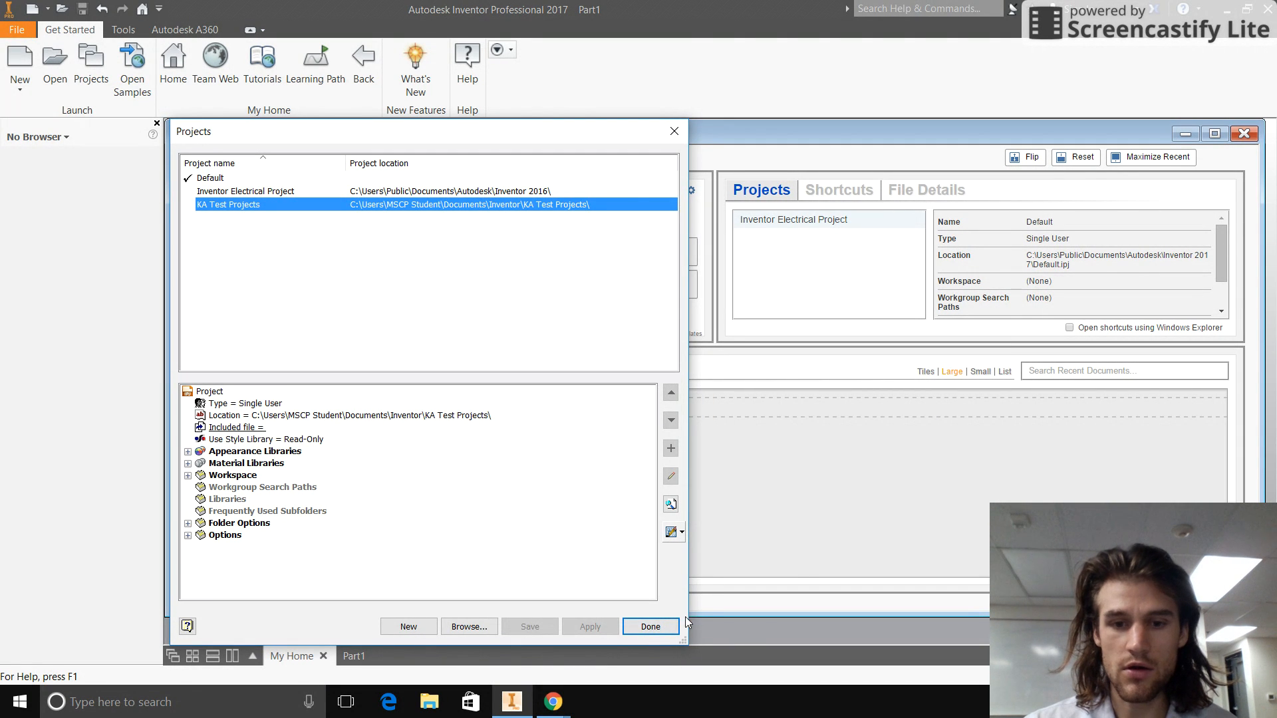
click(651, 627)
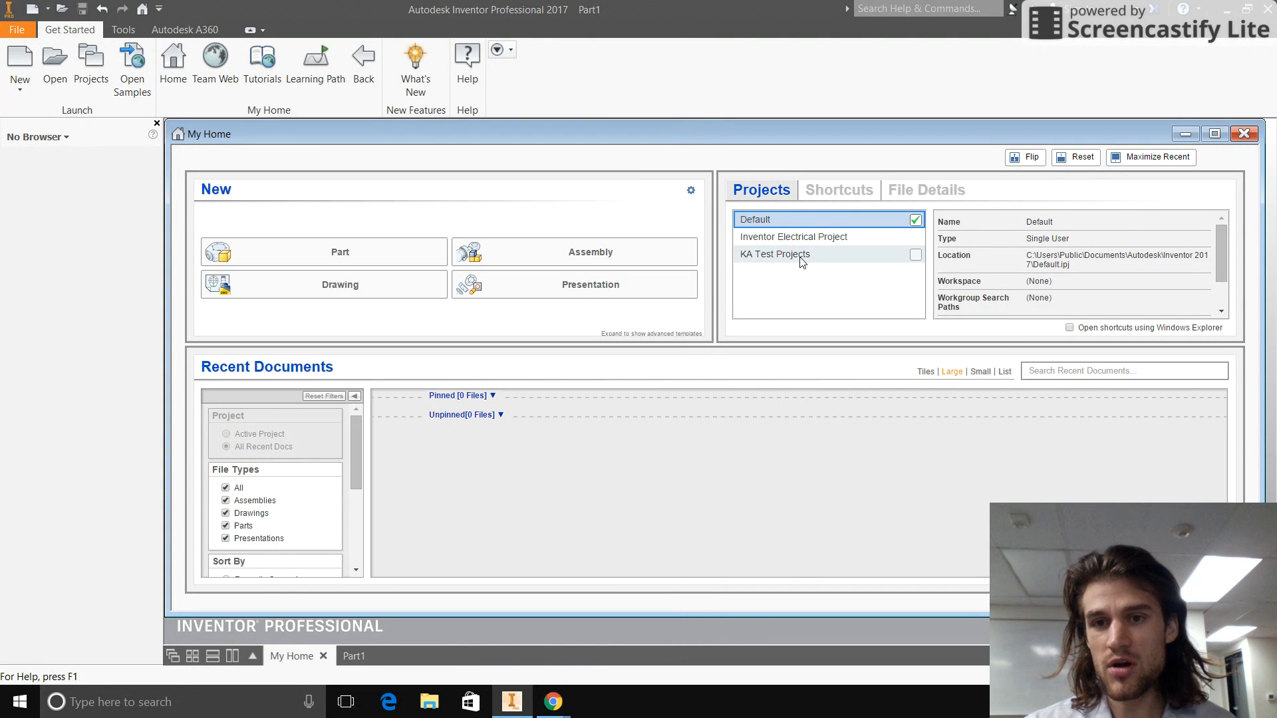
Try to make KA Test Projects the active project.
click(817, 260)
click(916, 255)
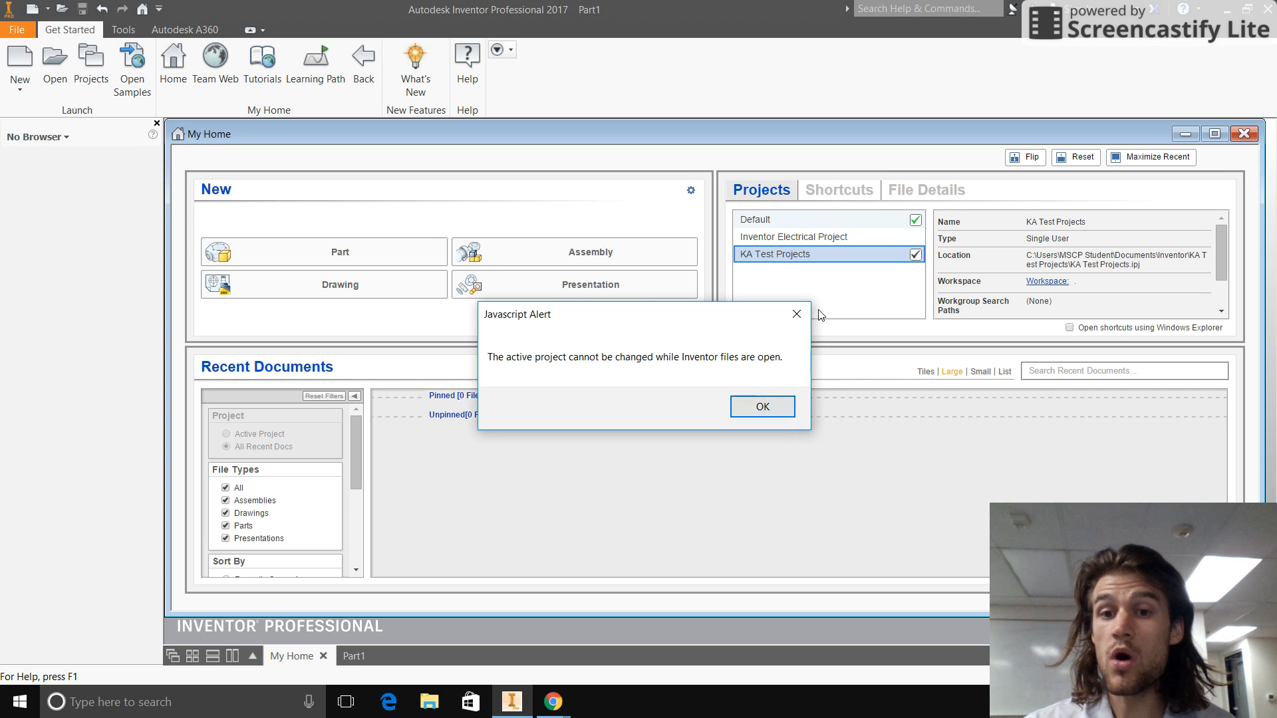
click(803, 313)
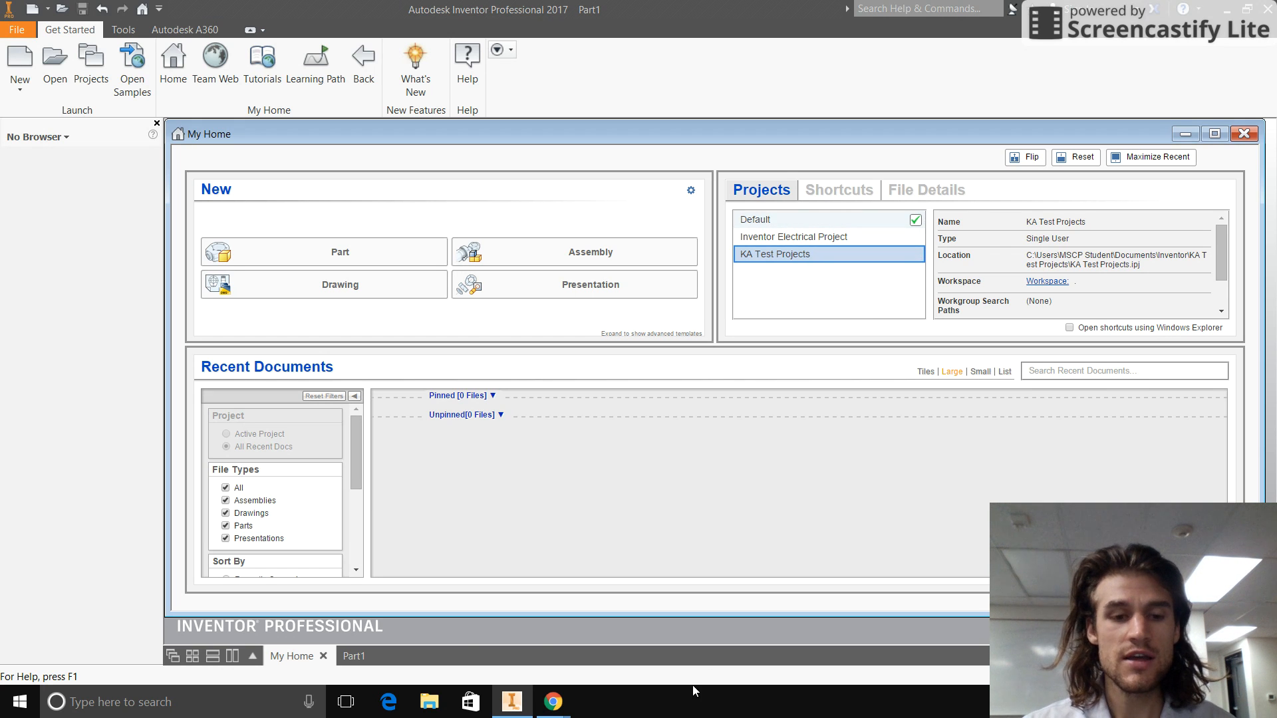
Close the open Part1 file and activate the KA Test Projects project.
click(346, 658)
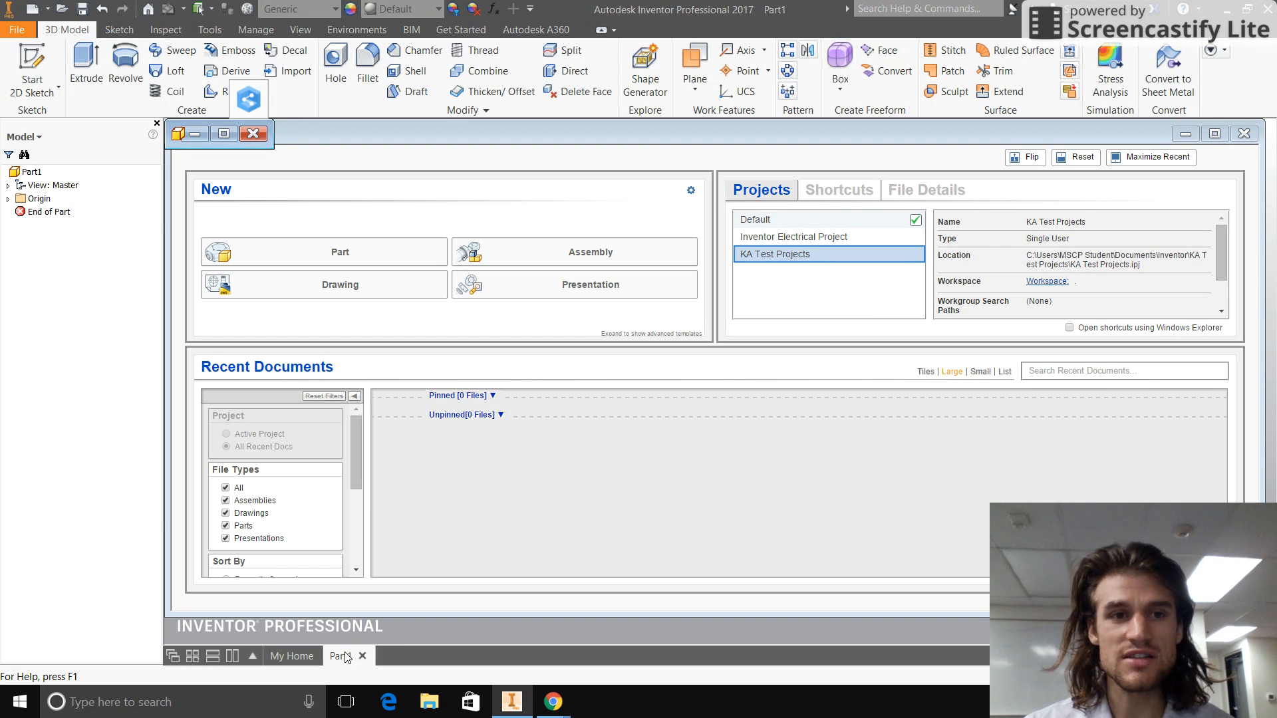
click(224, 134)
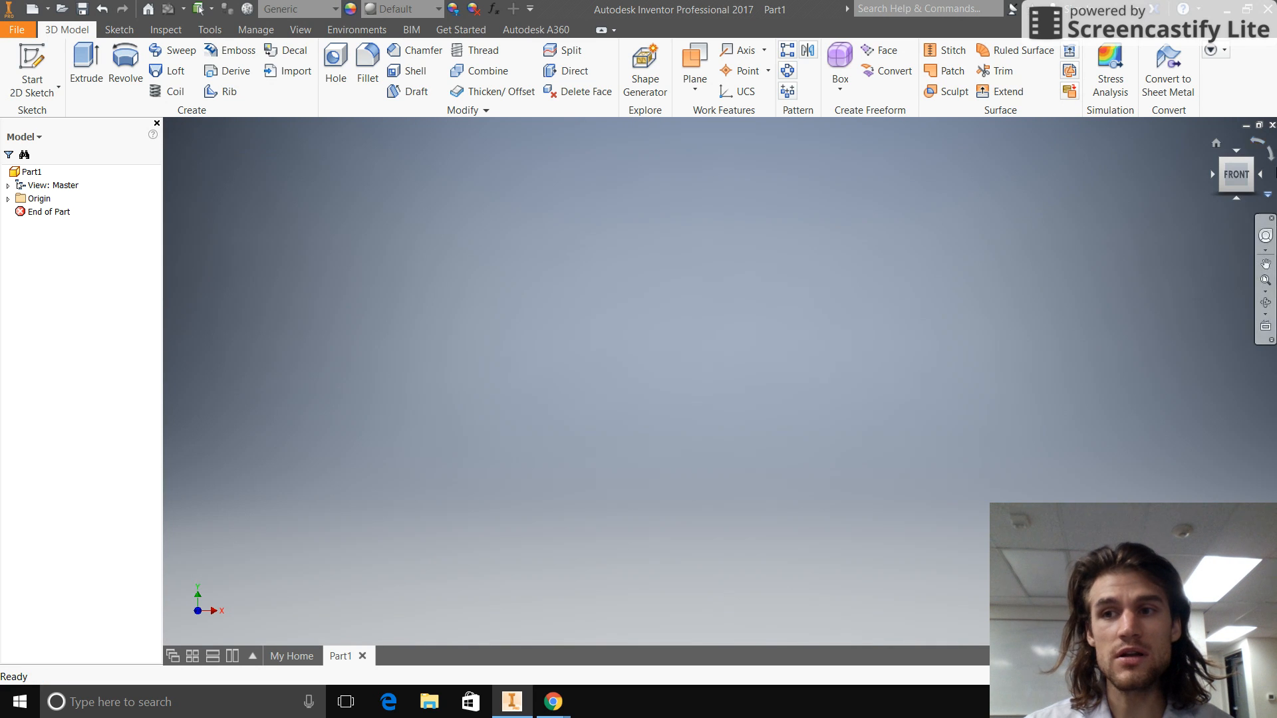
click(1271, 126)
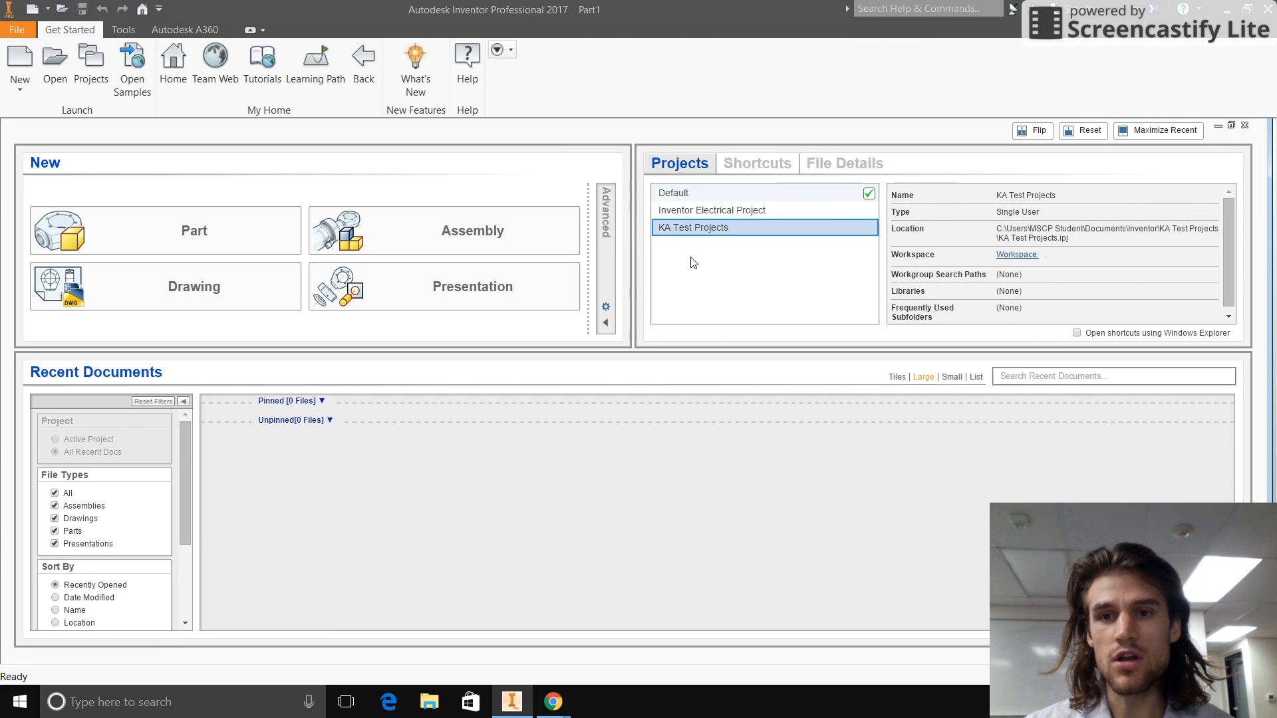
click(869, 228)
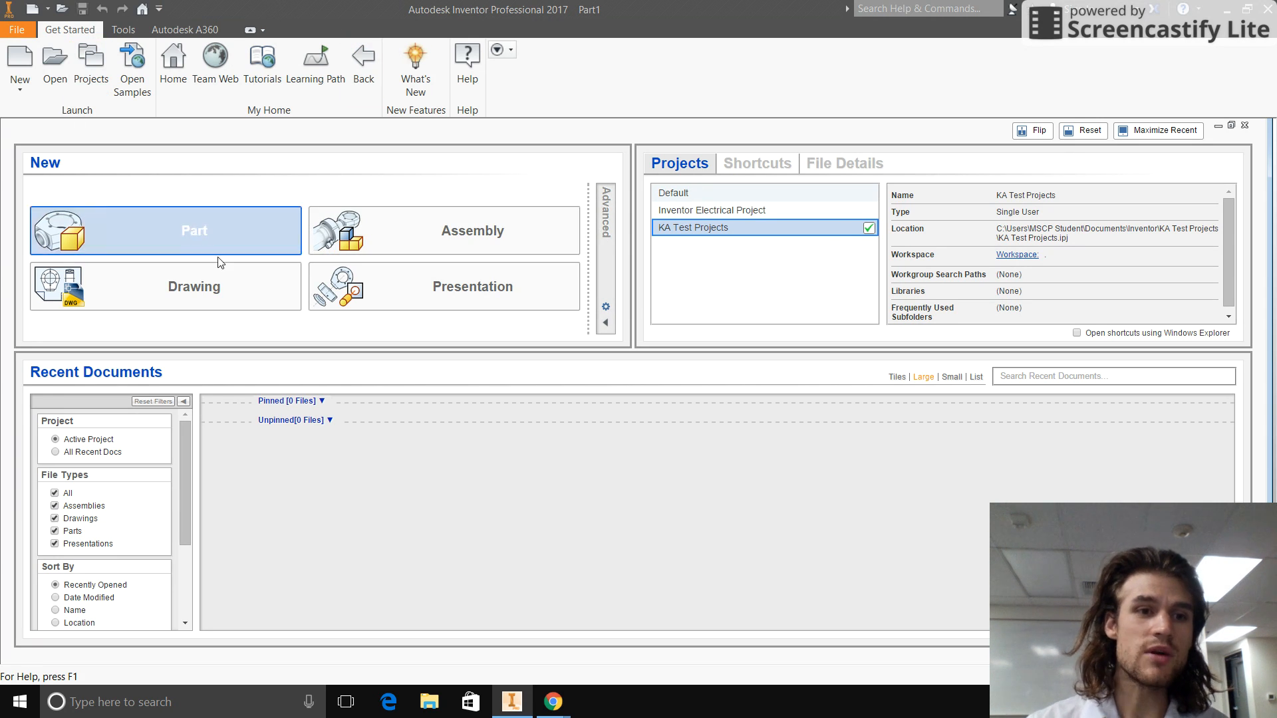
Create a new part from the Standard.ipt template and start a 2D sketch on the front (XY) plane.
click(24, 63)
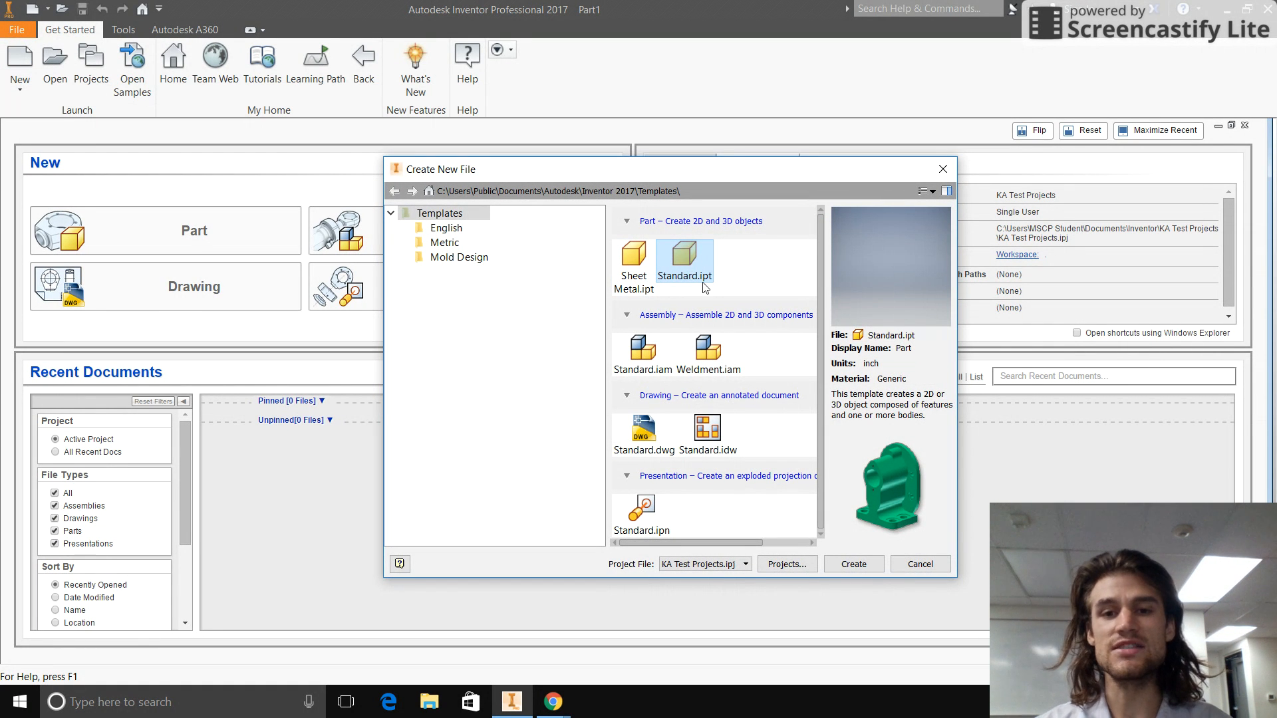
double_click(683, 257)
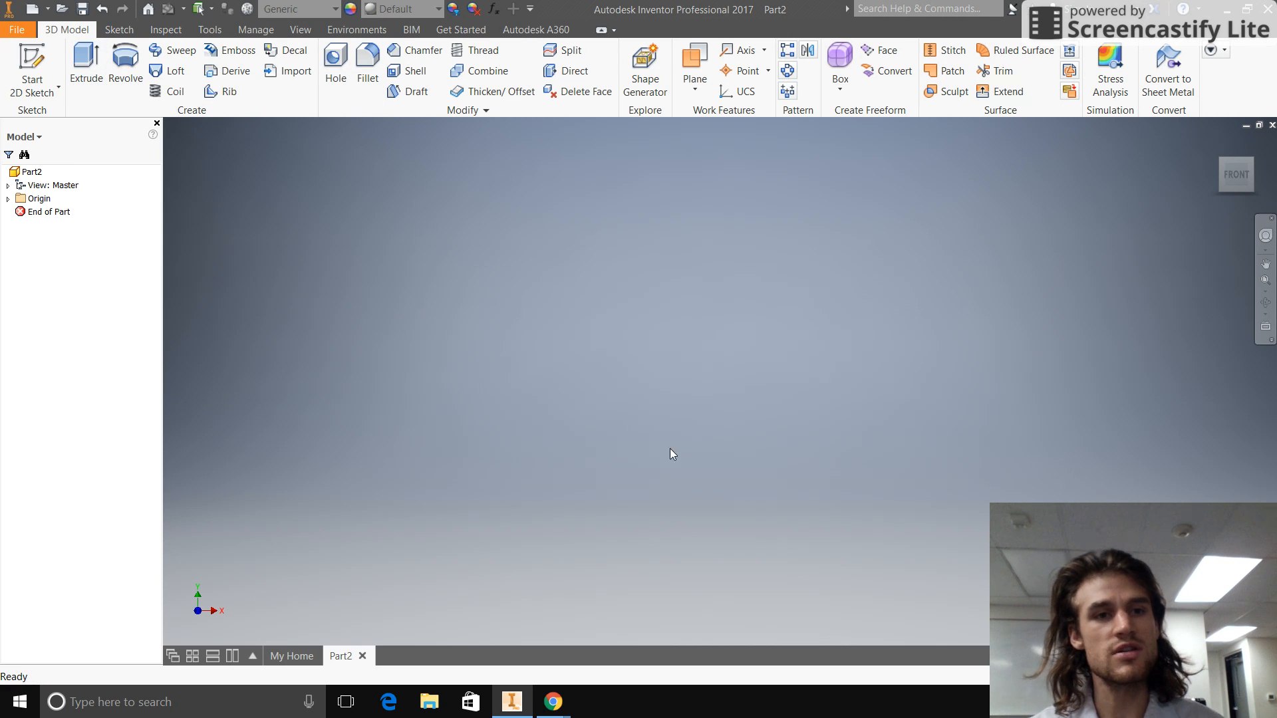
click(130, 31)
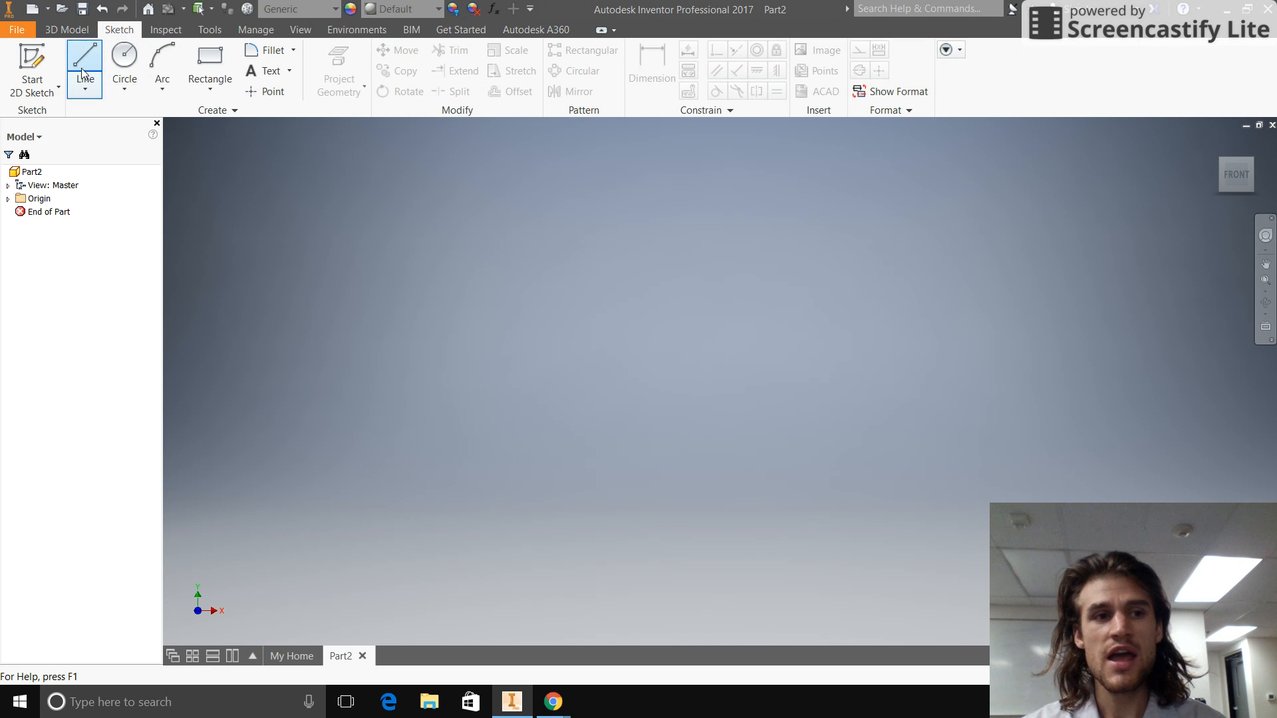
click(40, 90)
click(37, 142)
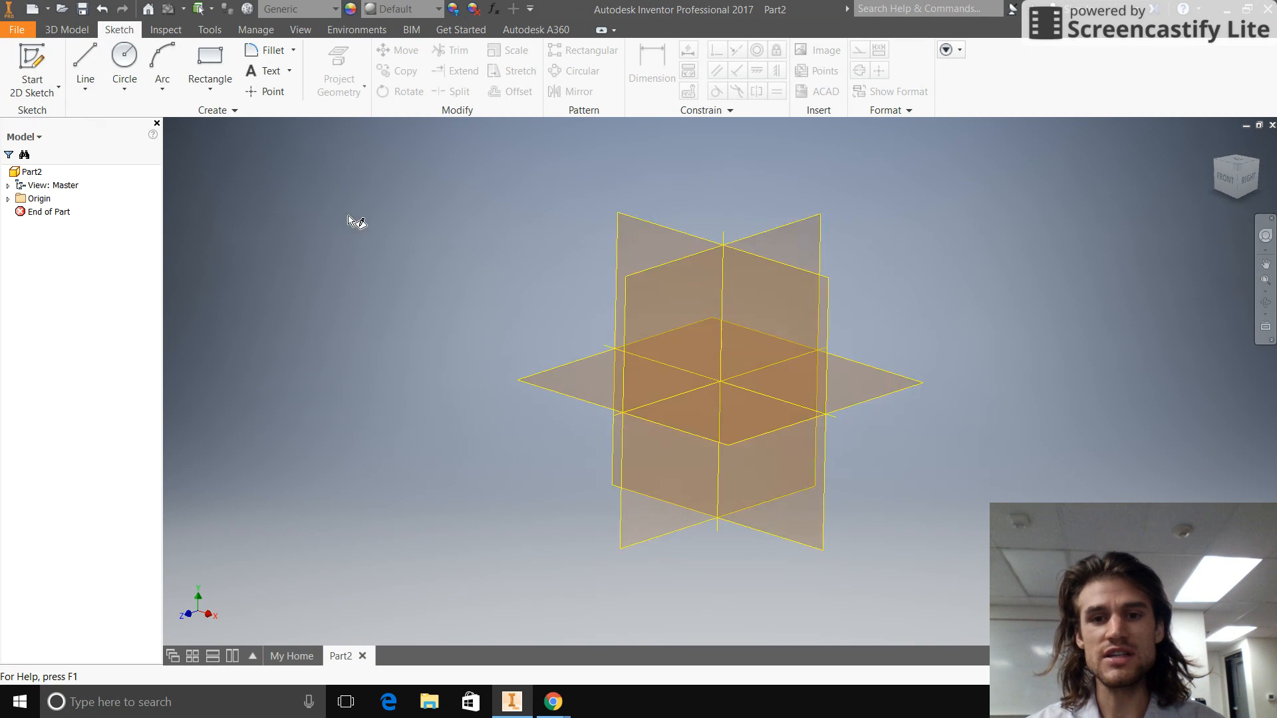
click(792, 288)
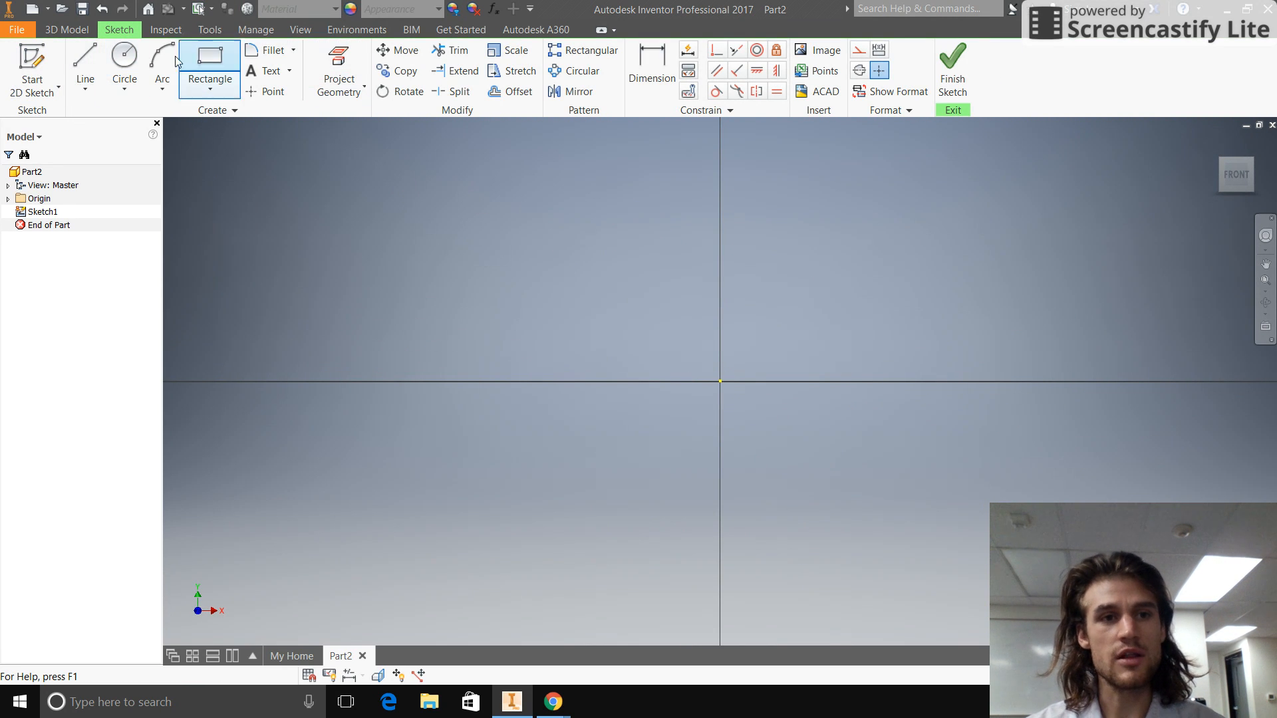
click(85, 63)
click(162, 63)
click(210, 63)
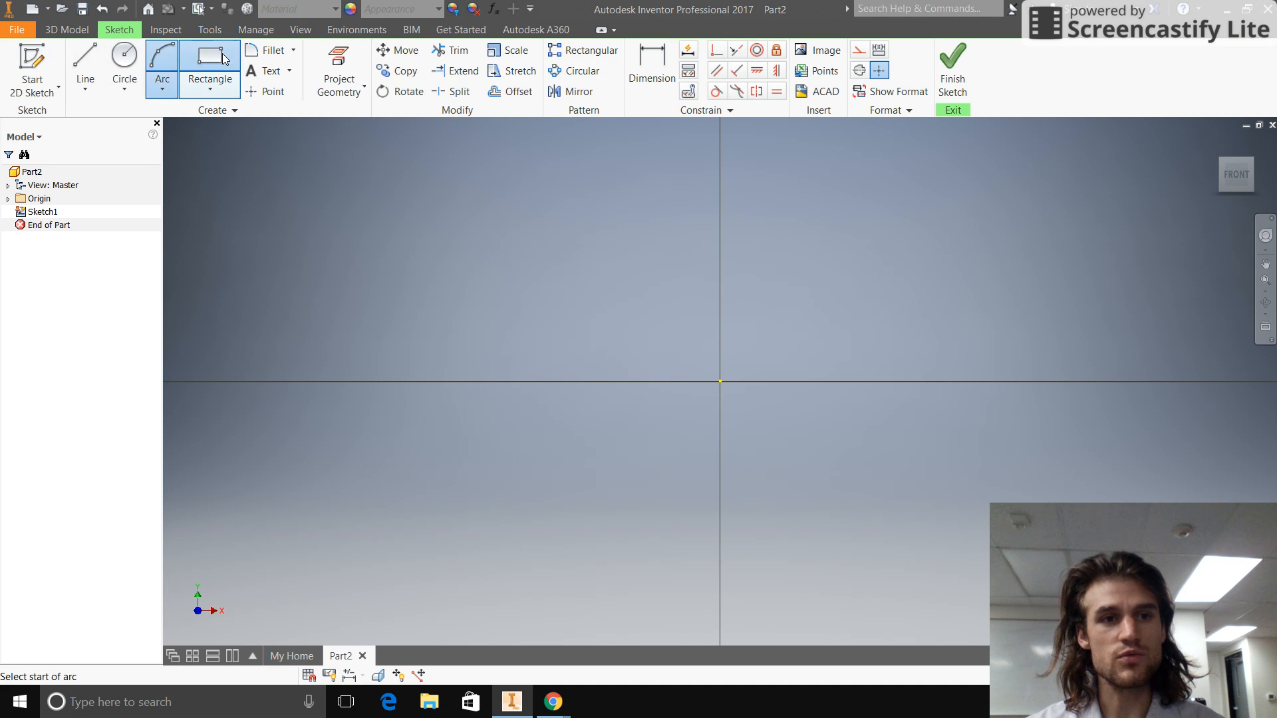
click(130, 79)
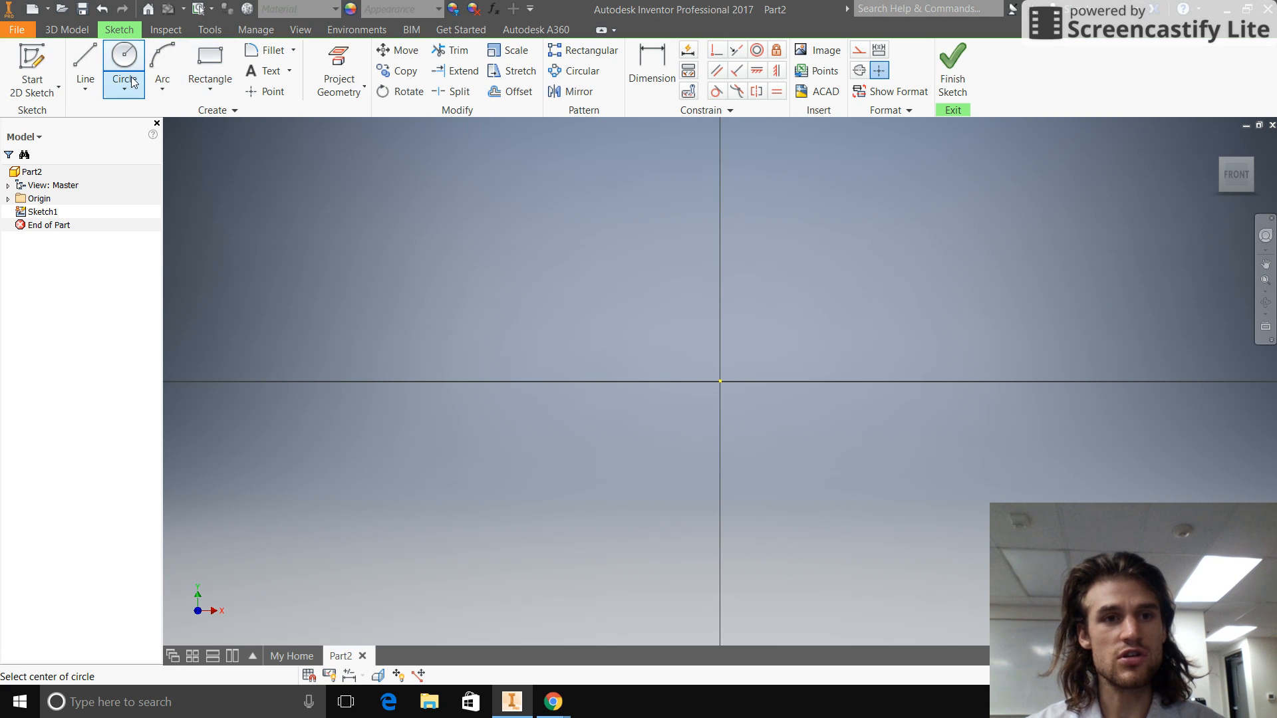
click(96, 88)
click(105, 110)
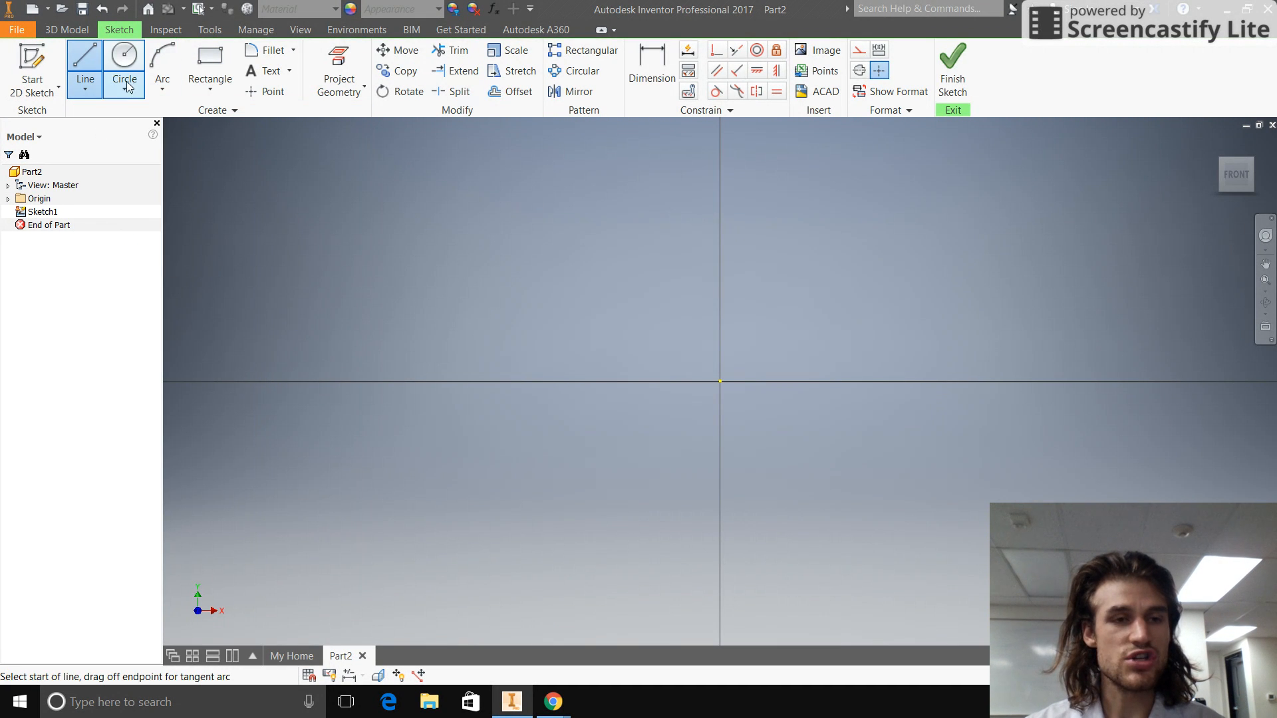
Draw a 3-sided polygon centred on the sketch origin, with one vertex pointing straight down.
click(192, 90)
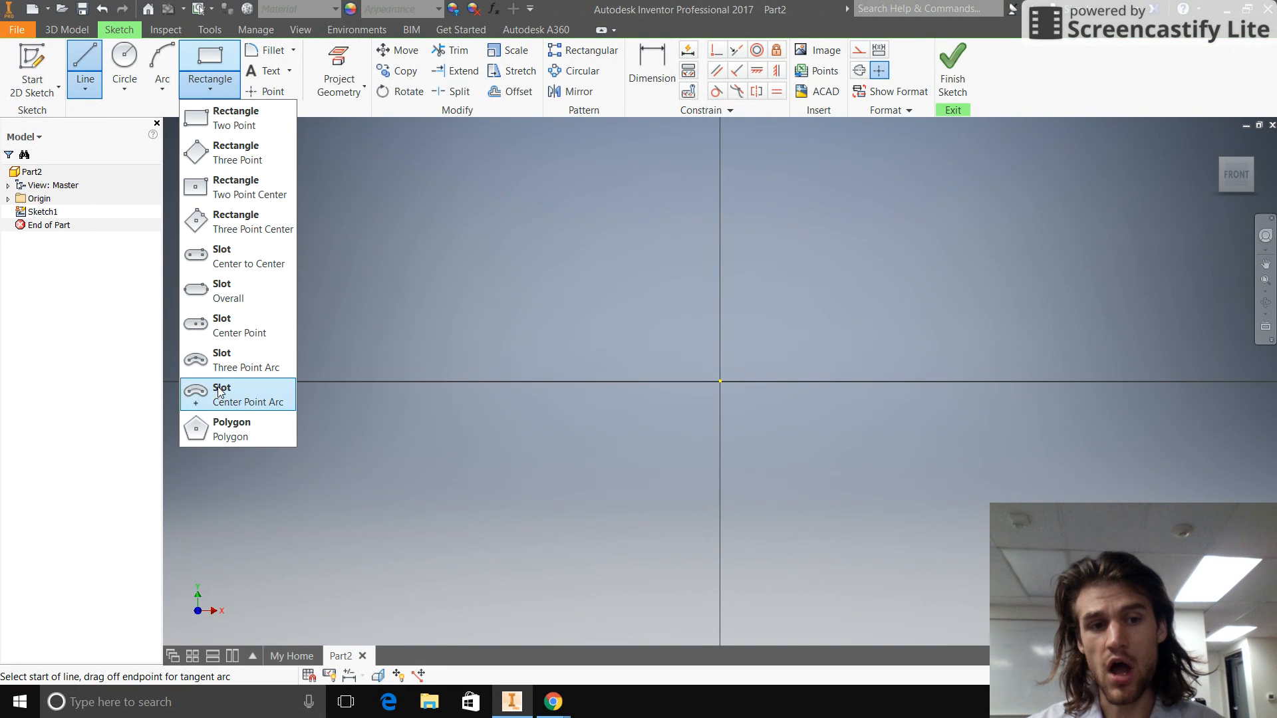
click(225, 424)
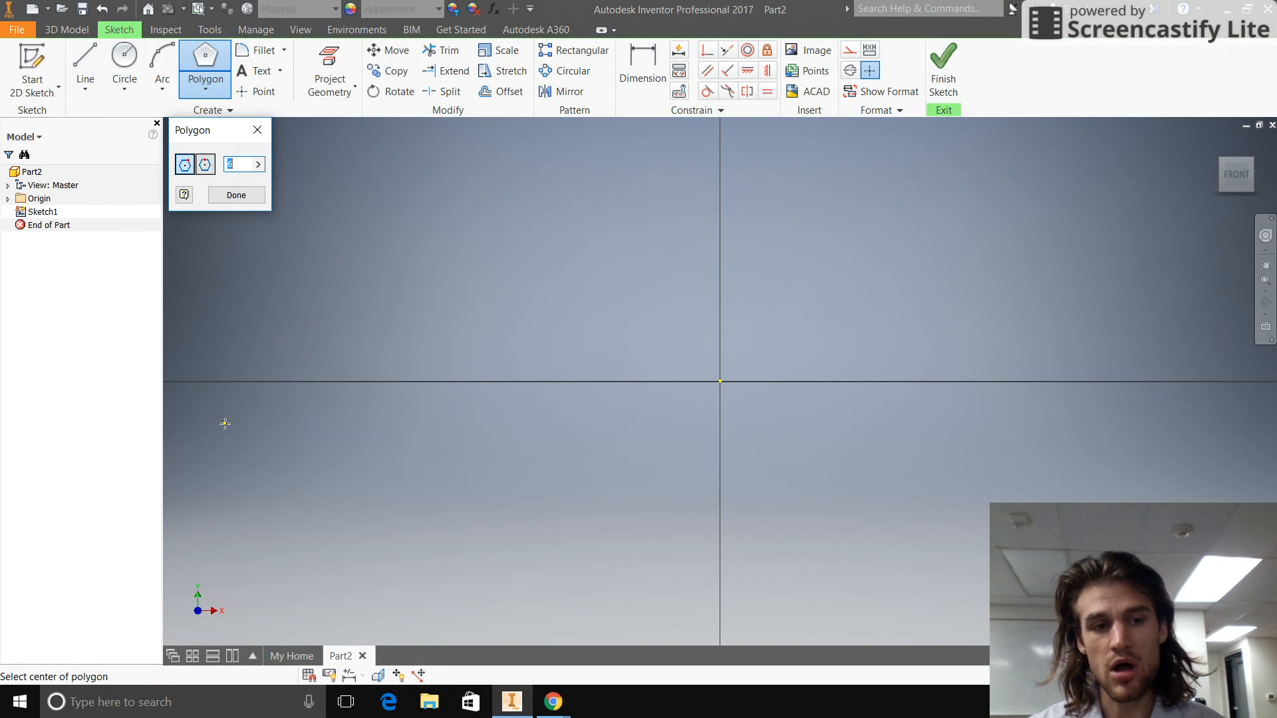
text(63)
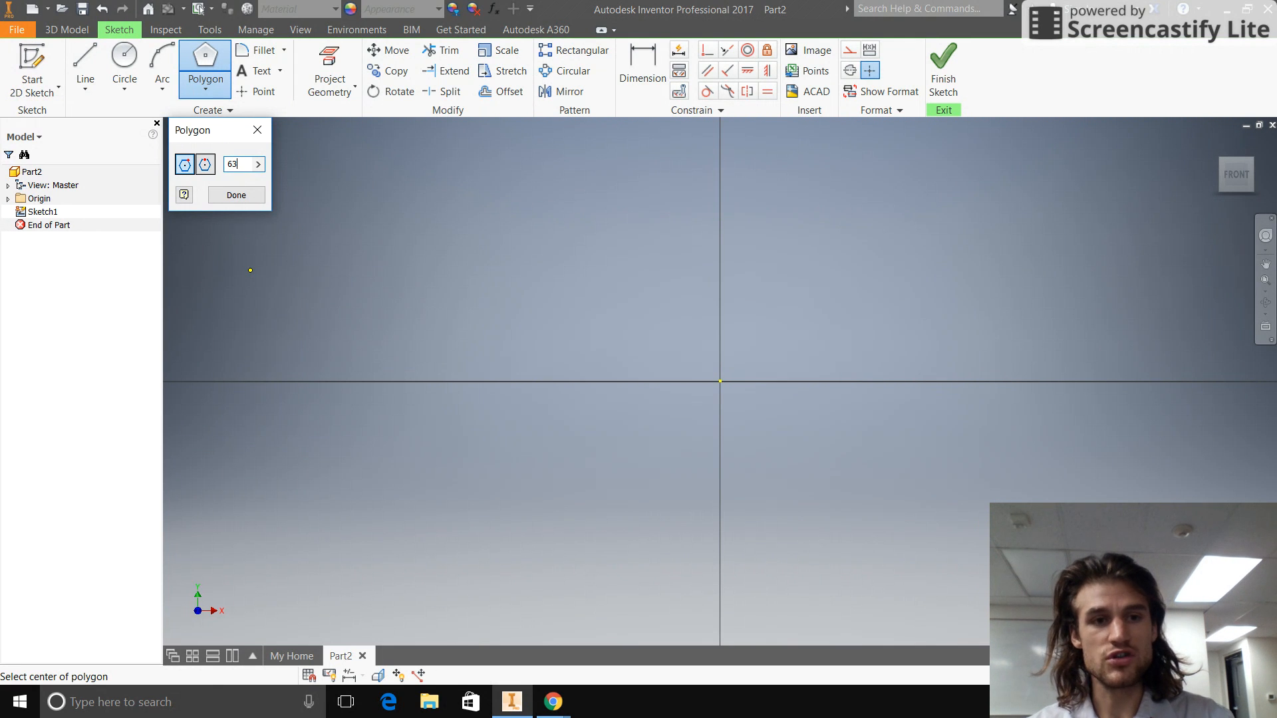
key(BackSpace)
key(BackSpace)
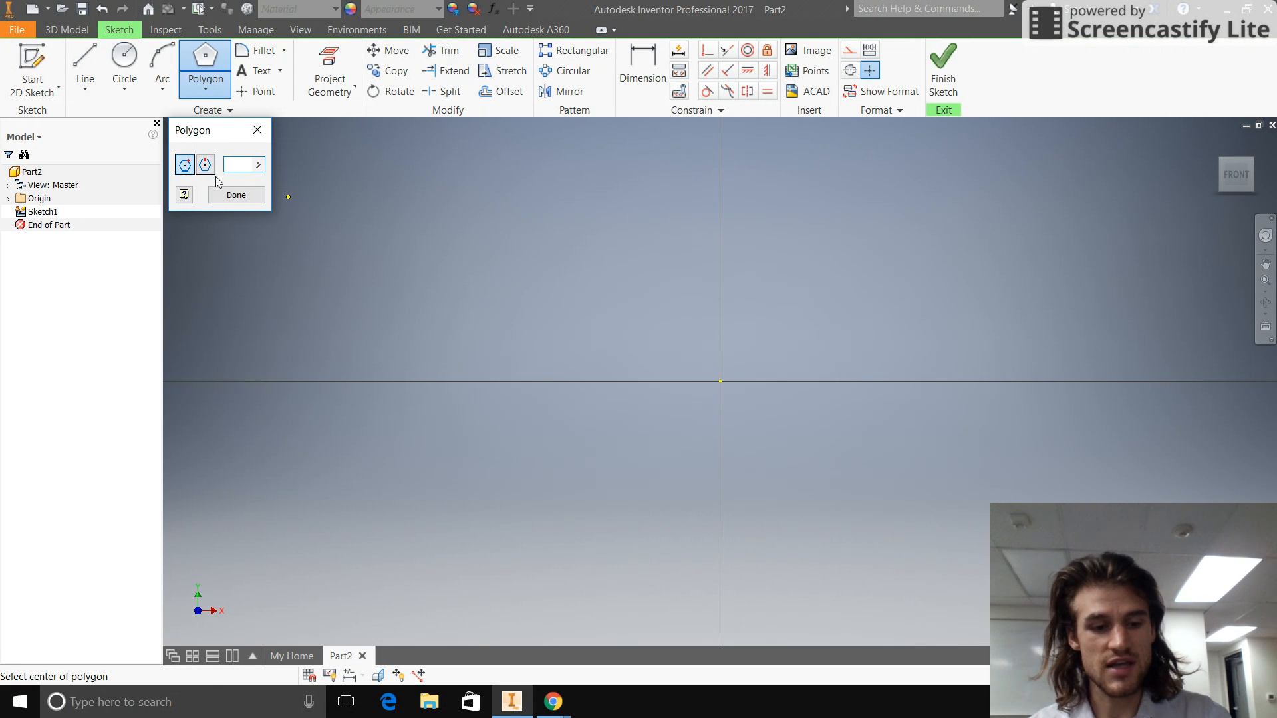
text(3)
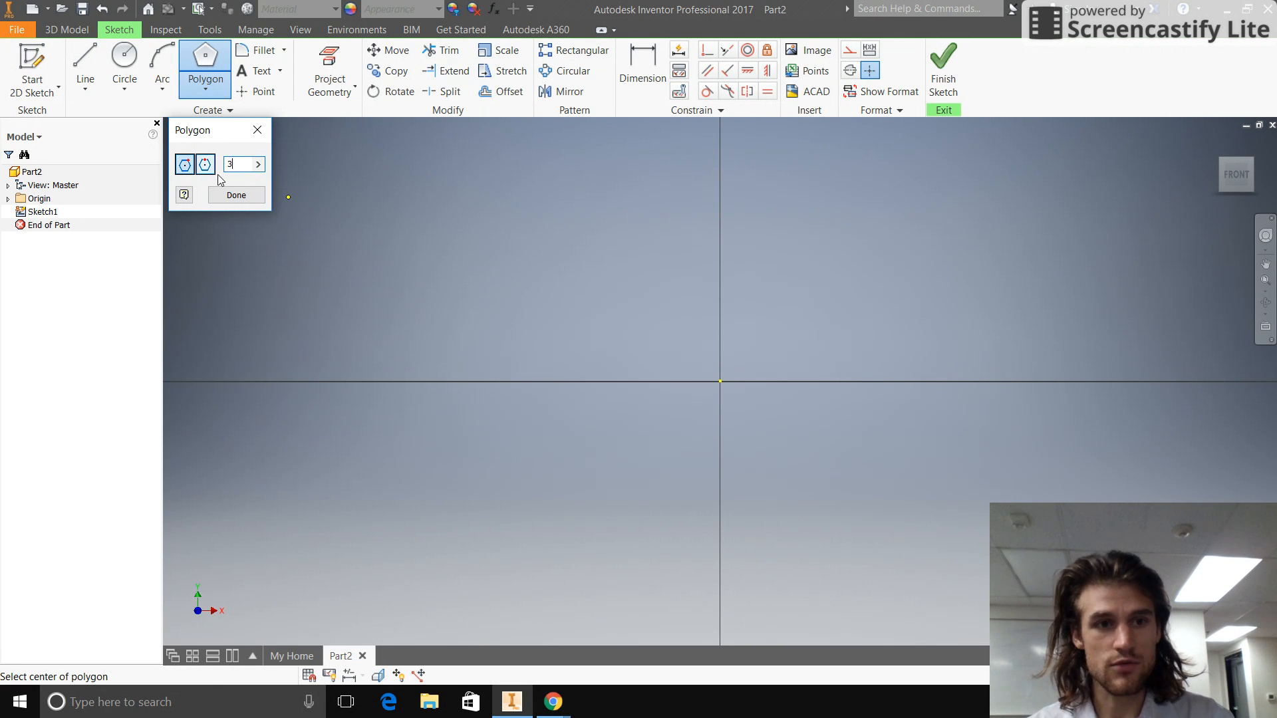
click(720, 382)
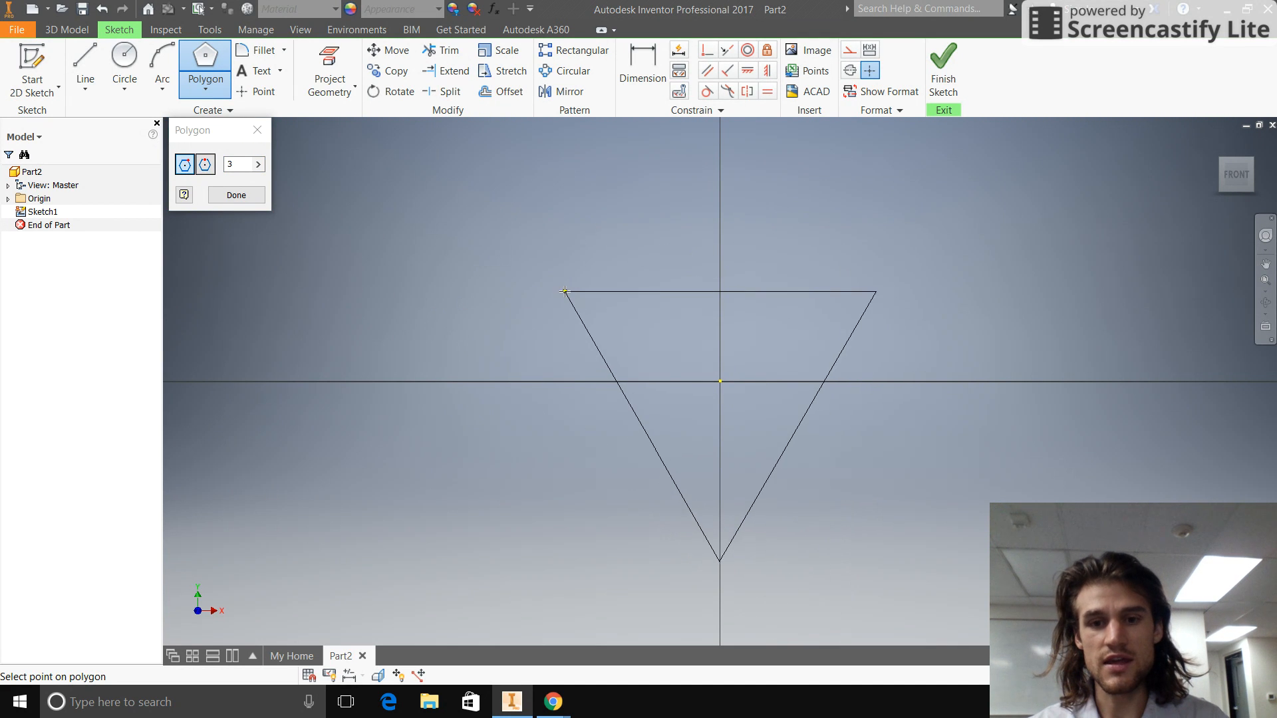
click(568, 294)
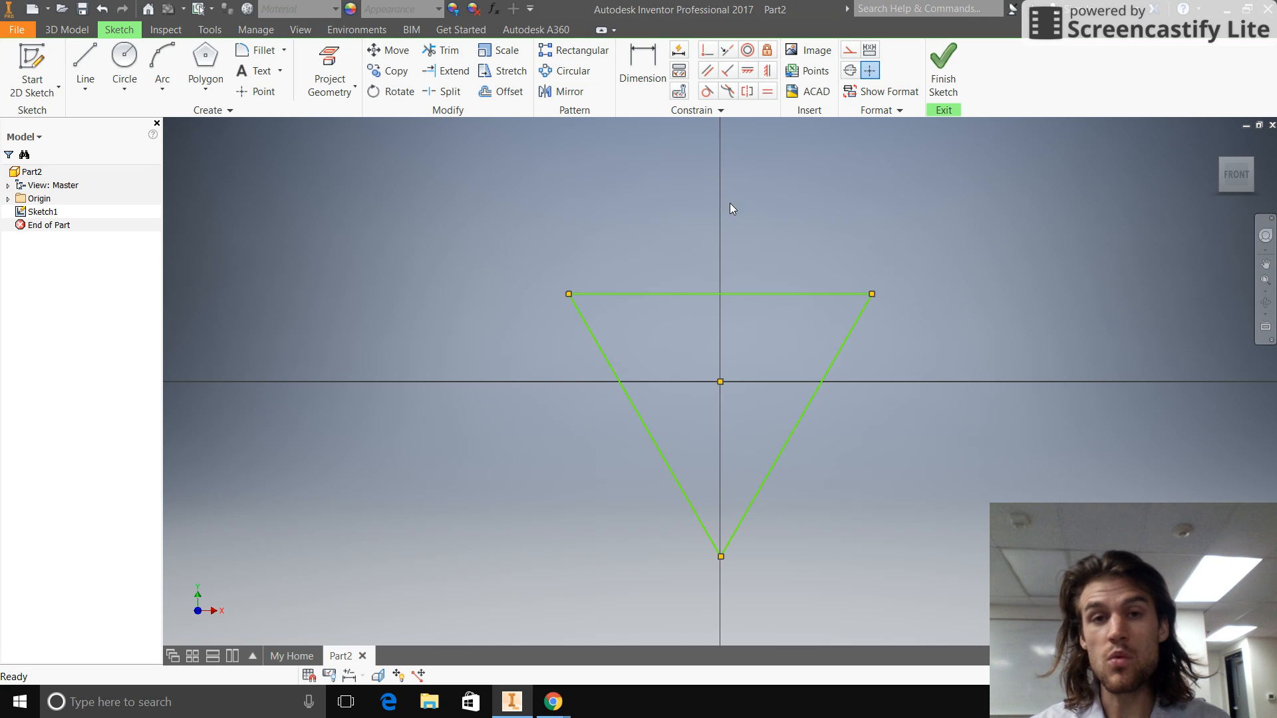
Draw two small circles side by side inside the upper part of the triangle as eyes.
click(125, 63)
click(668, 345)
click(684, 330)
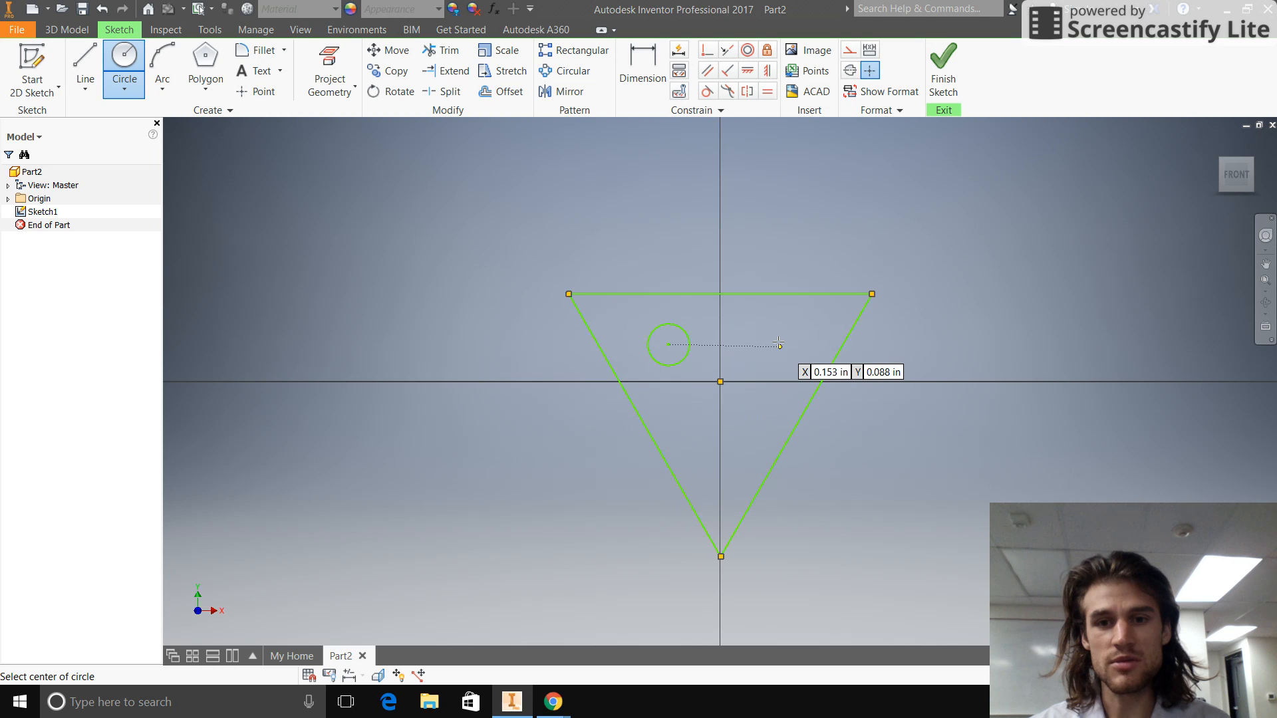
click(779, 347)
click(795, 337)
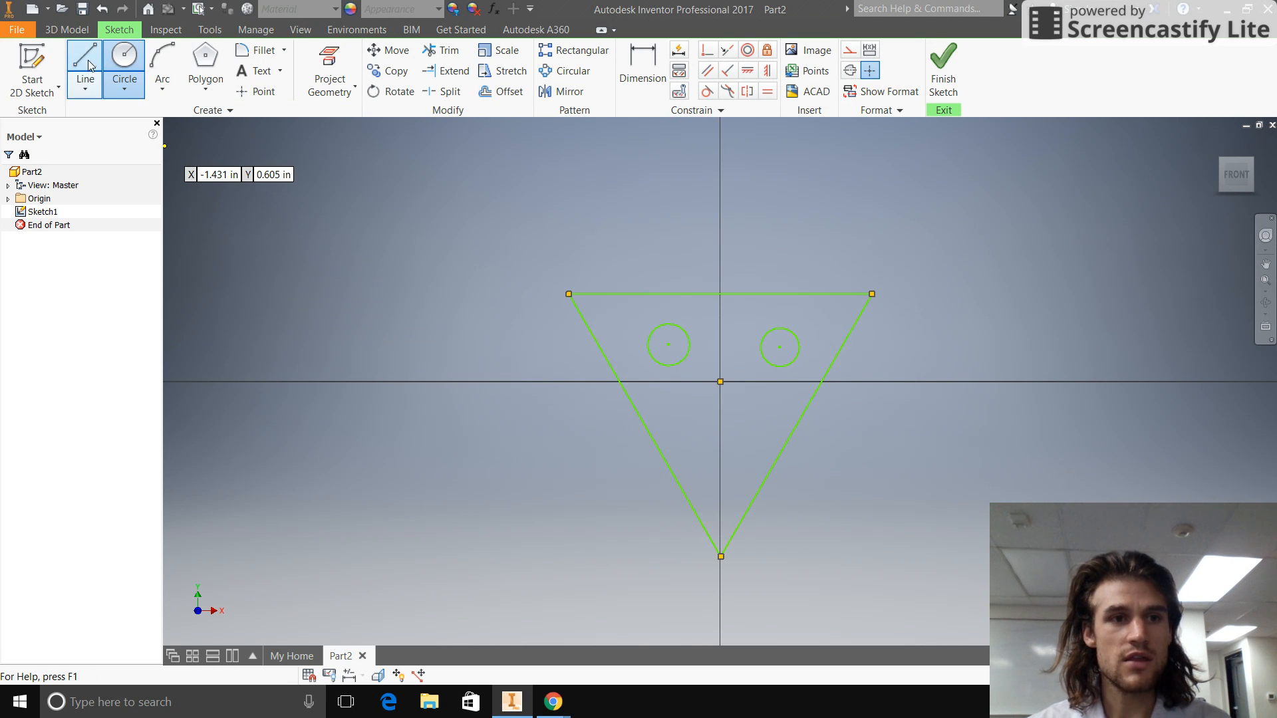
Draw a closed mouth from two arcs with shared endpoints below the circles, and finish the sketch.
click(163, 67)
click(674, 424)
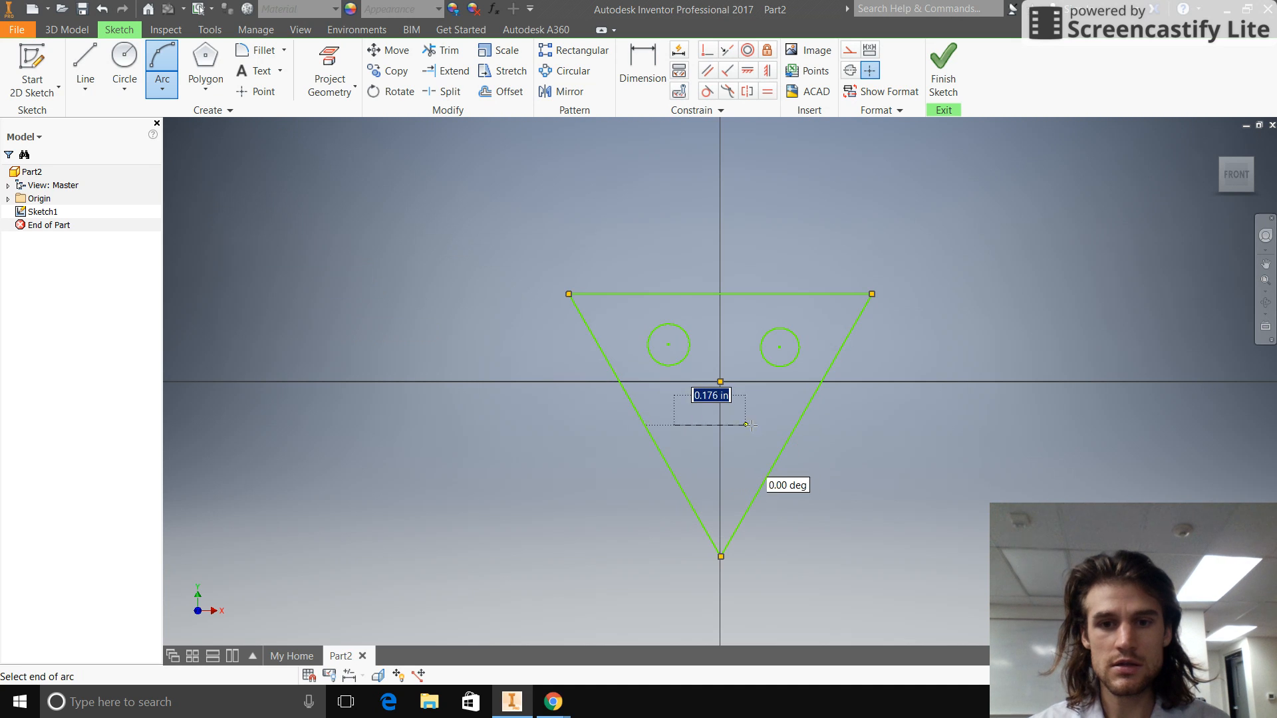
click(765, 425)
click(721, 410)
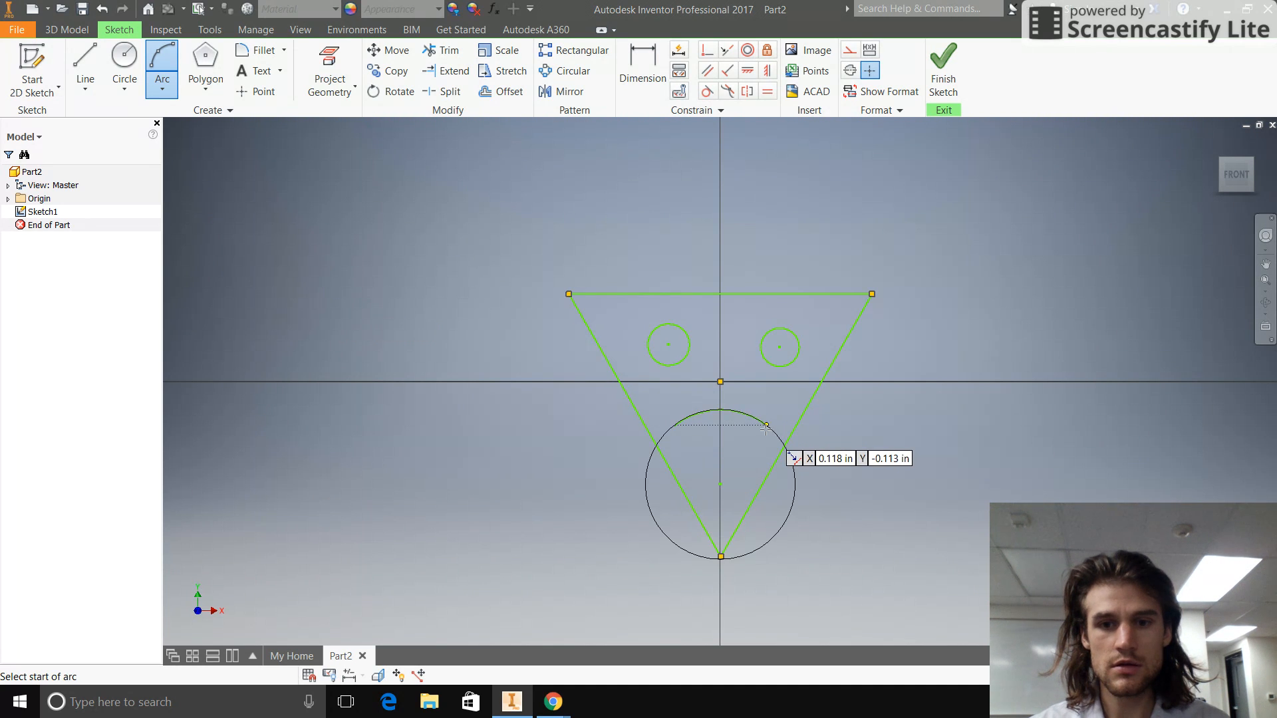
click(766, 425)
click(675, 425)
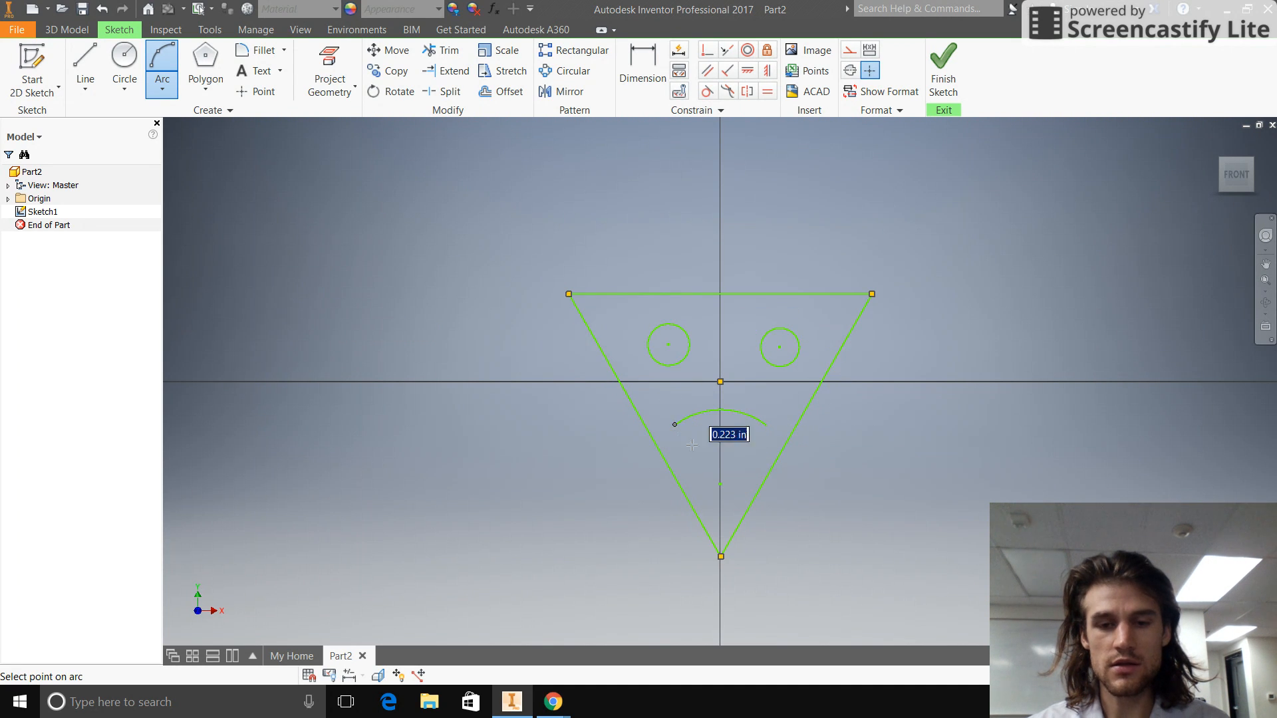
click(720, 458)
click(945, 63)
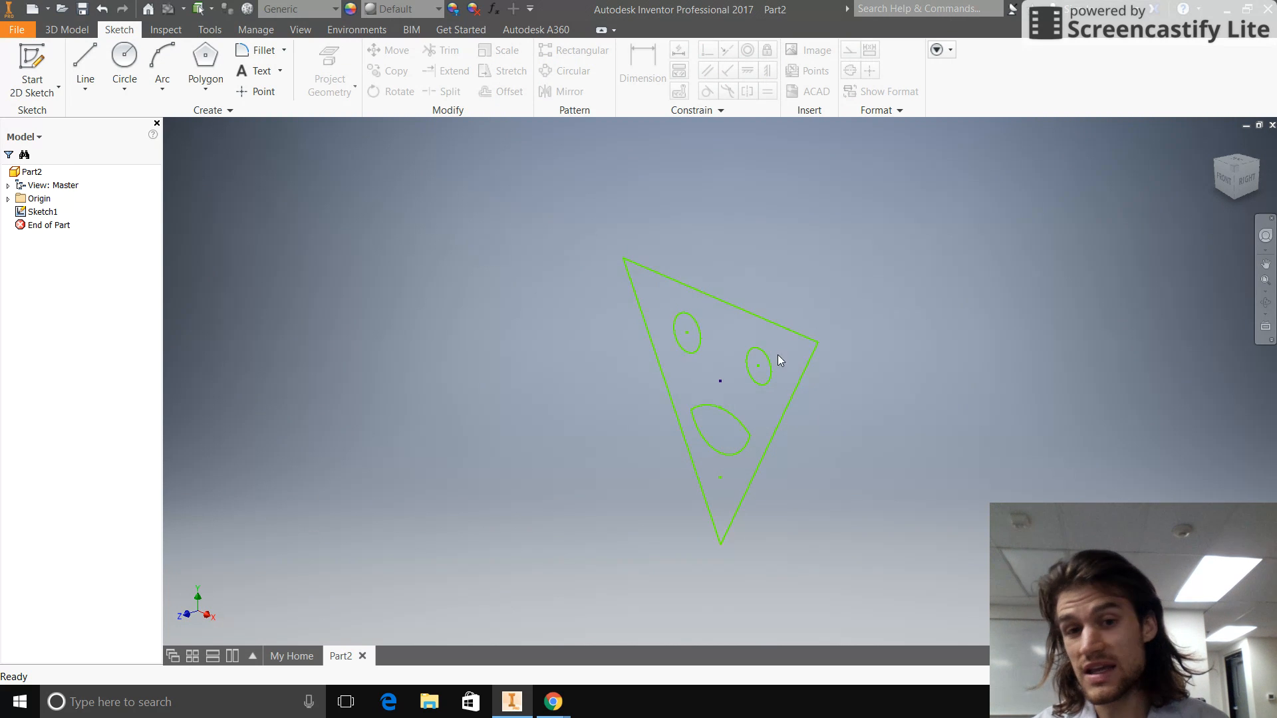
Start extruding the triangular profile around the eye and mouth openings, with a distance of .5 in.
click(85, 31)
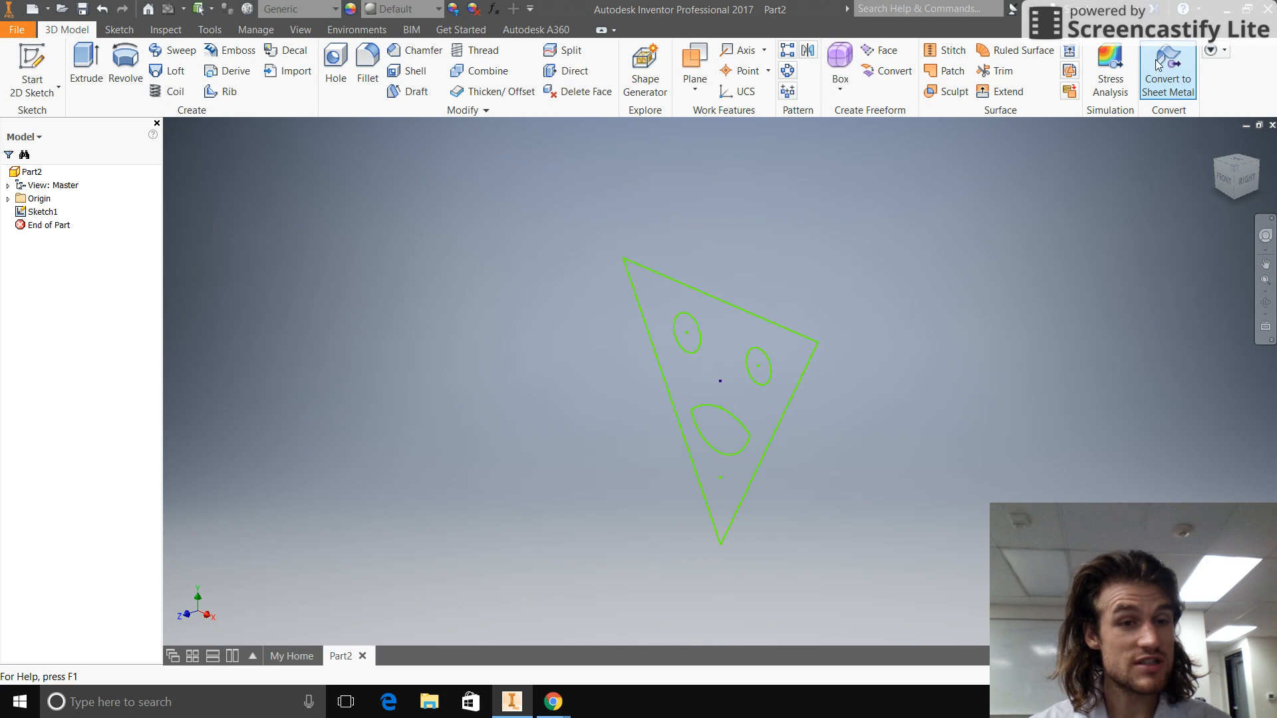
click(85, 61)
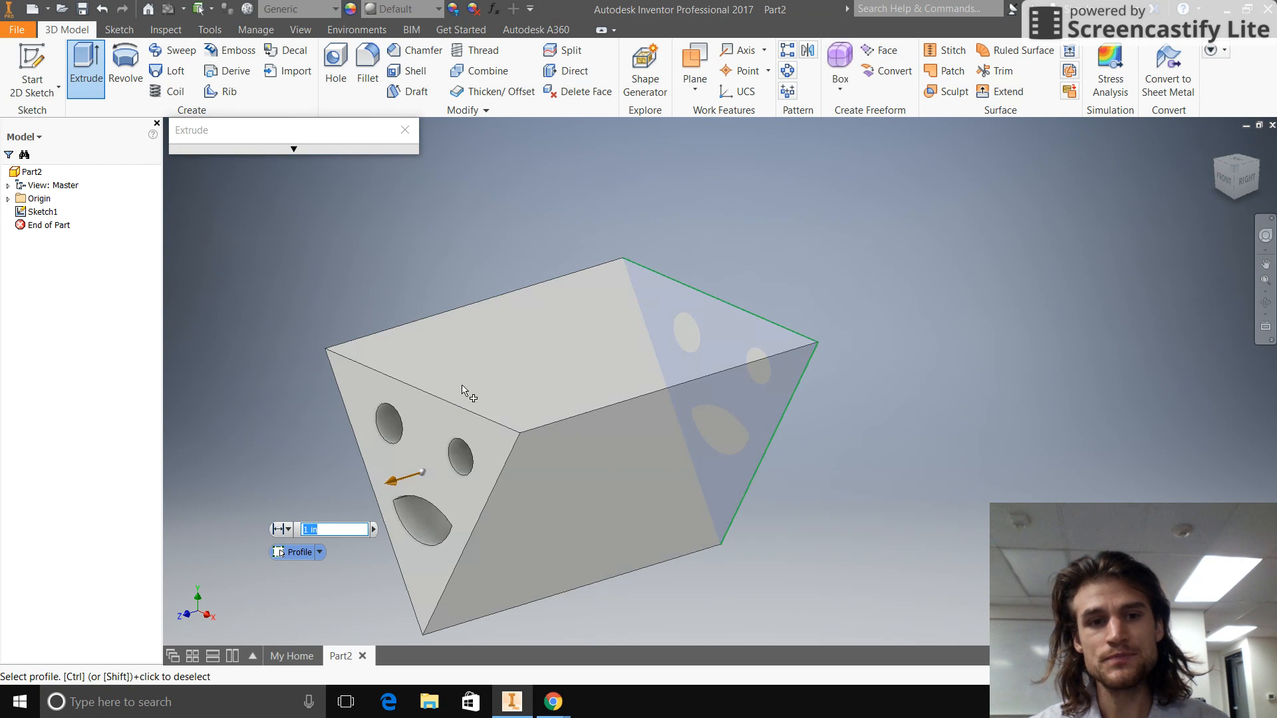
drag(393, 486, 507, 427)
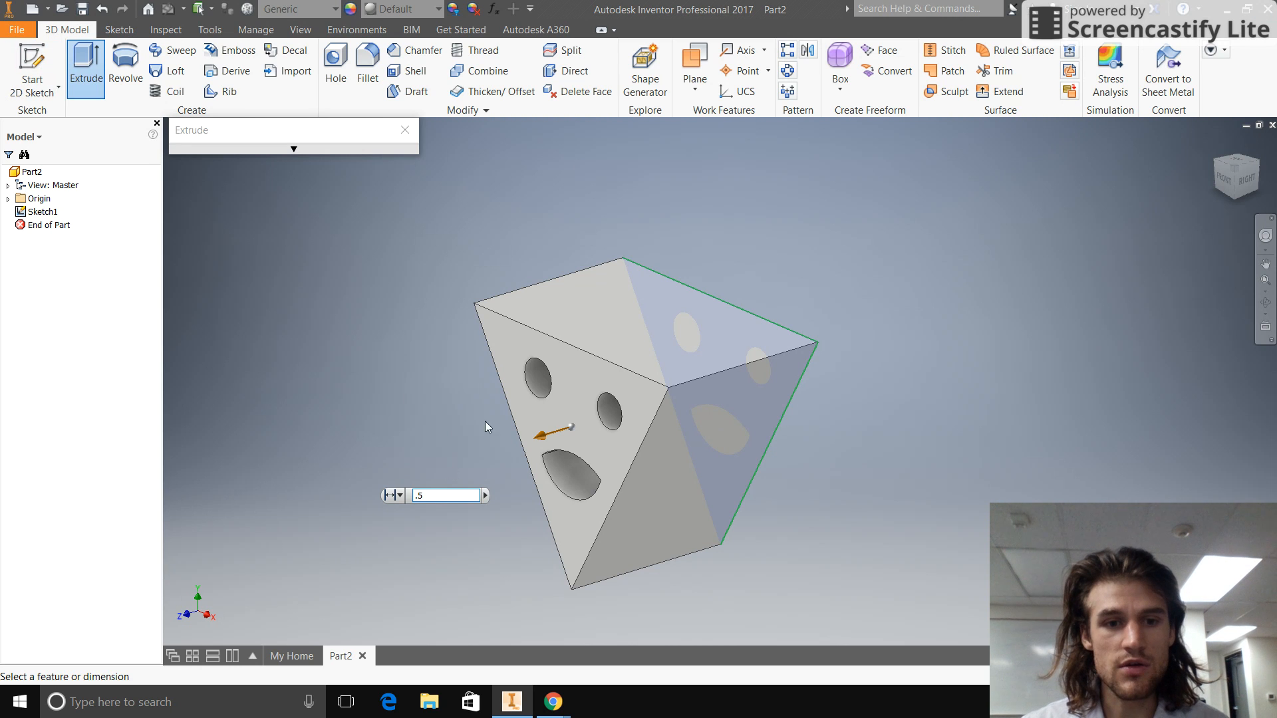
mouse_move(359, 148)
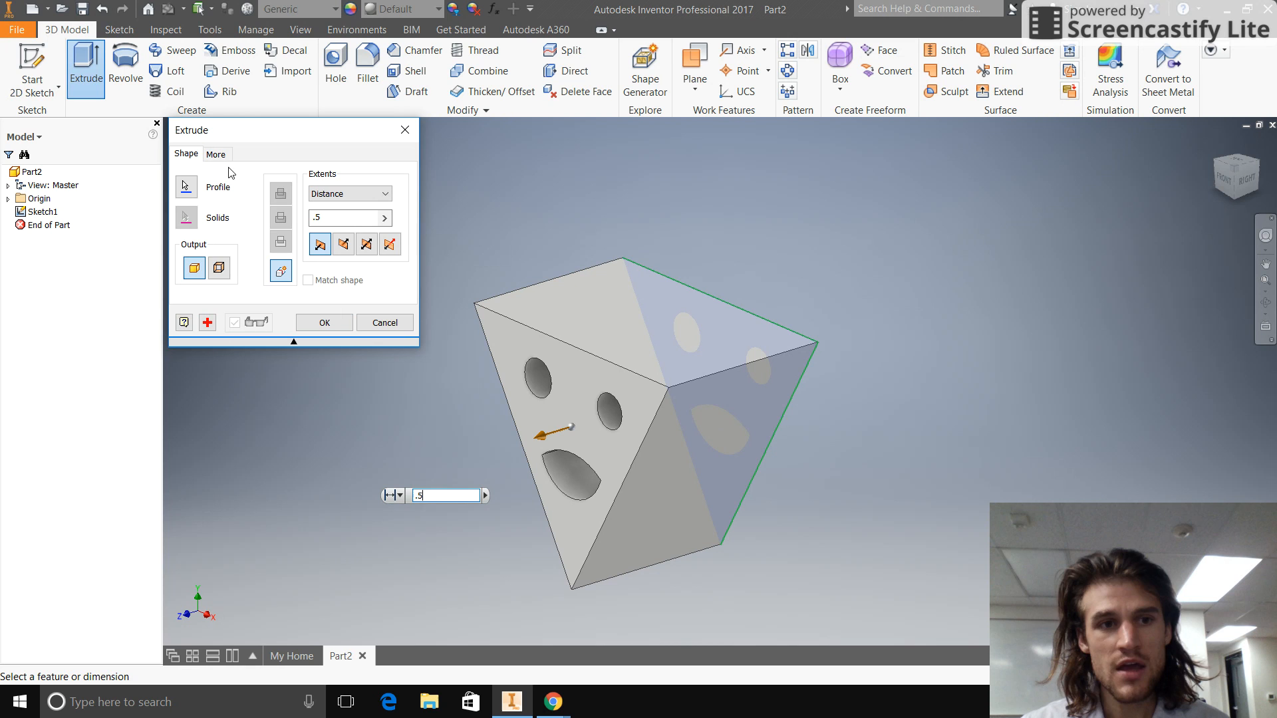
Preview the reversed and asymmetric extrusion directions, settle on symmetric, and create the 0.5 in extrusion.
click(344, 248)
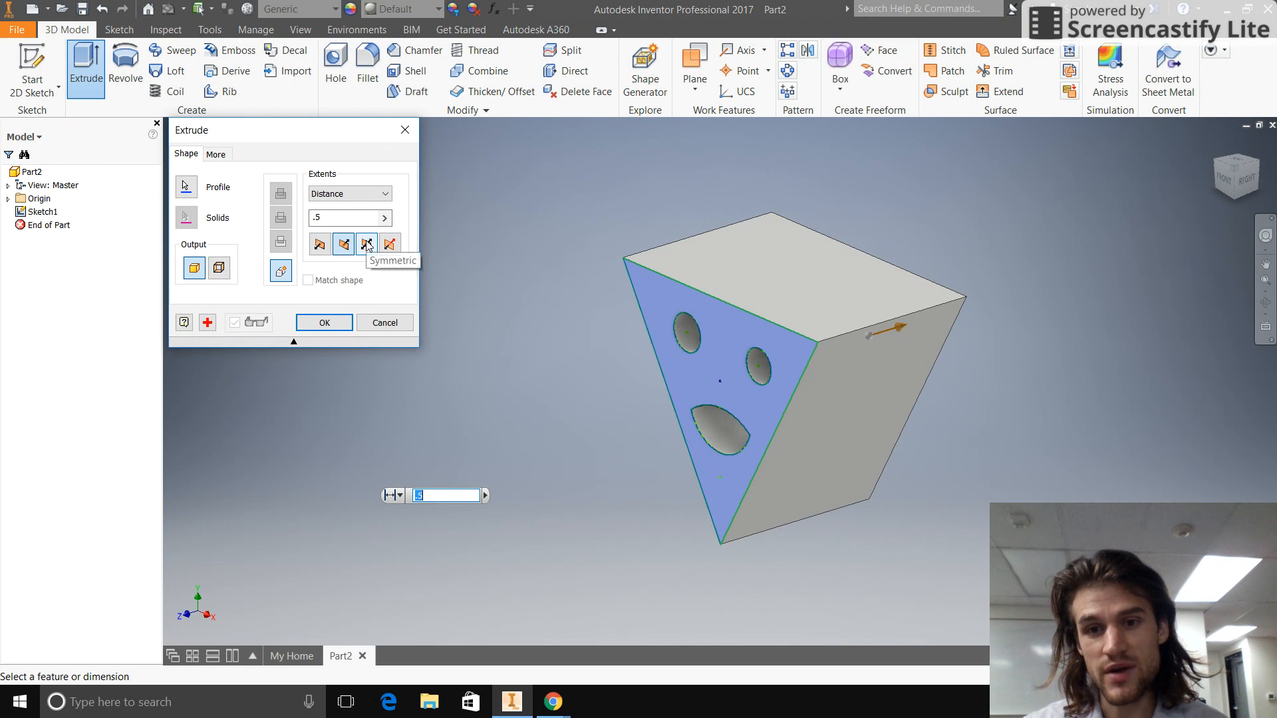
click(366, 245)
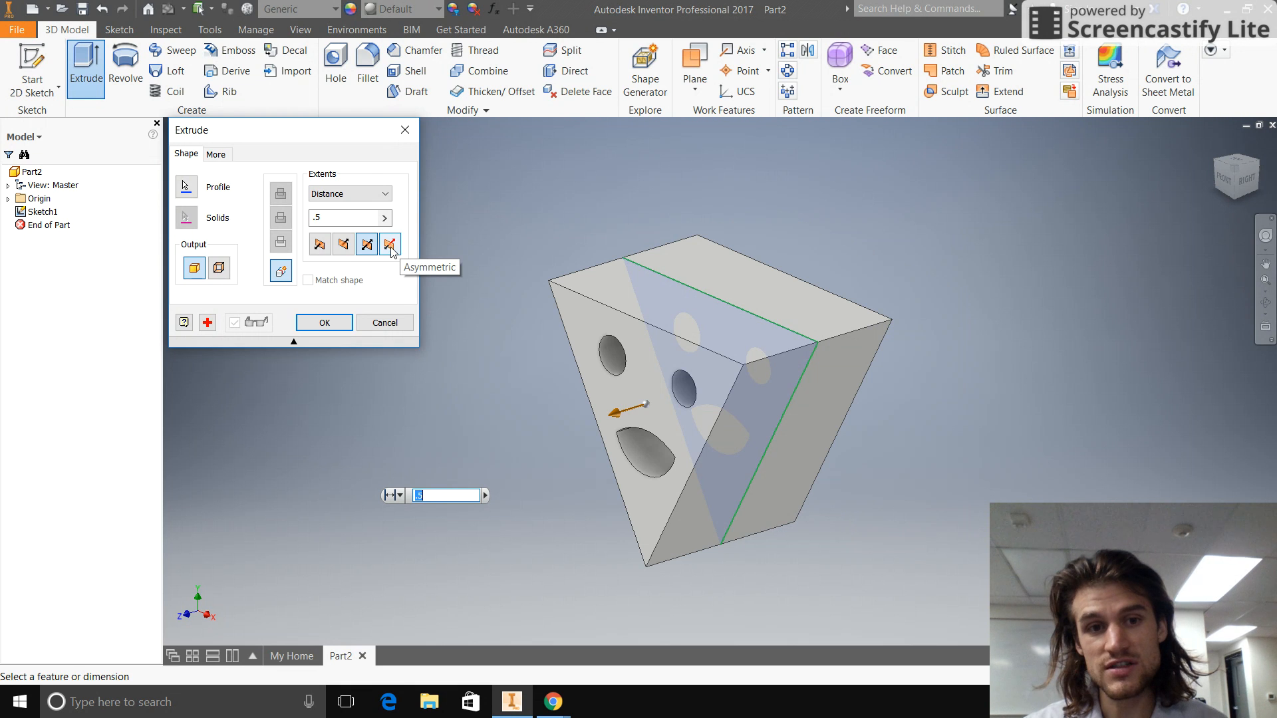
click(390, 246)
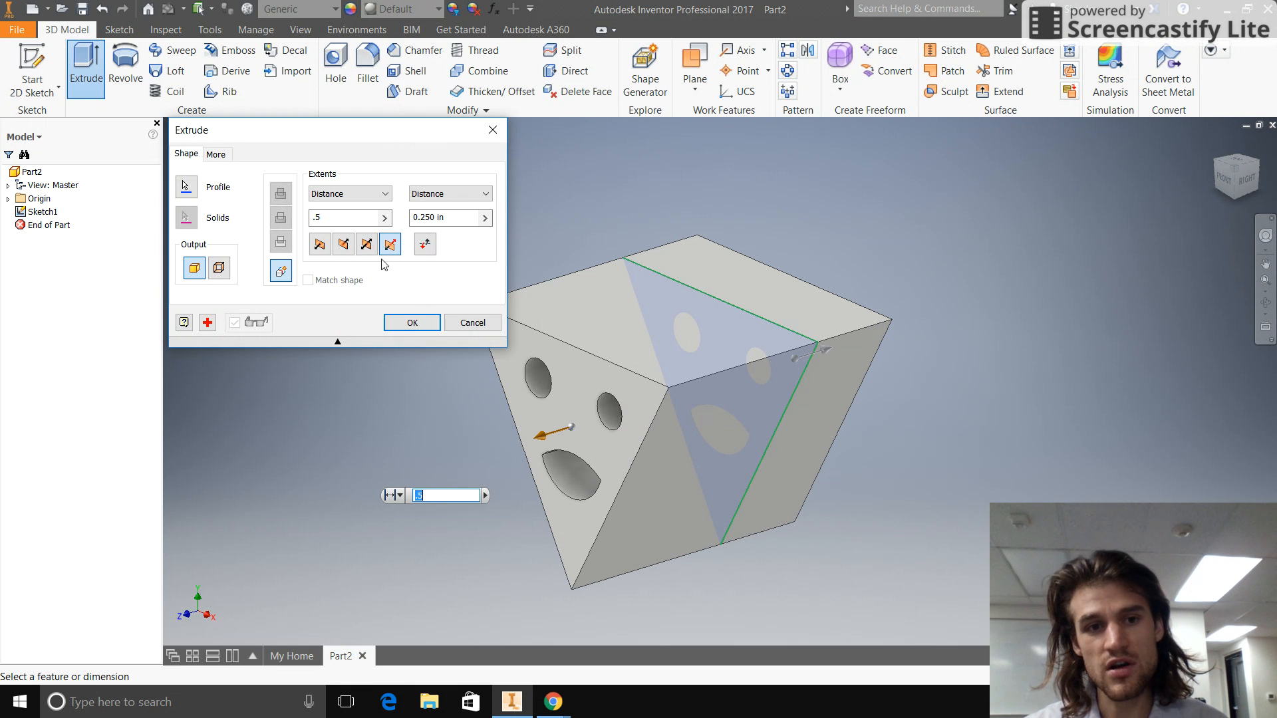
click(367, 244)
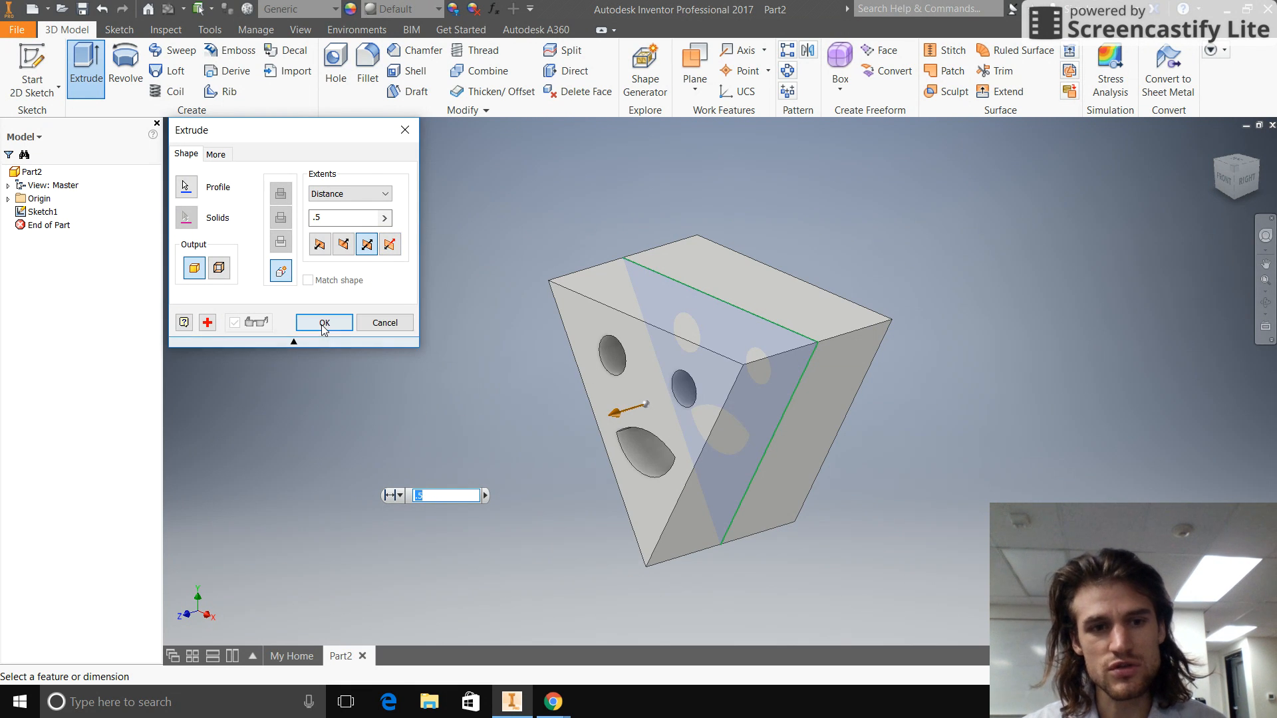
mouse_move(621, 416)
mouse_down()
mouse_move(651, 400)
mouse_move(617, 411)
mouse_up()
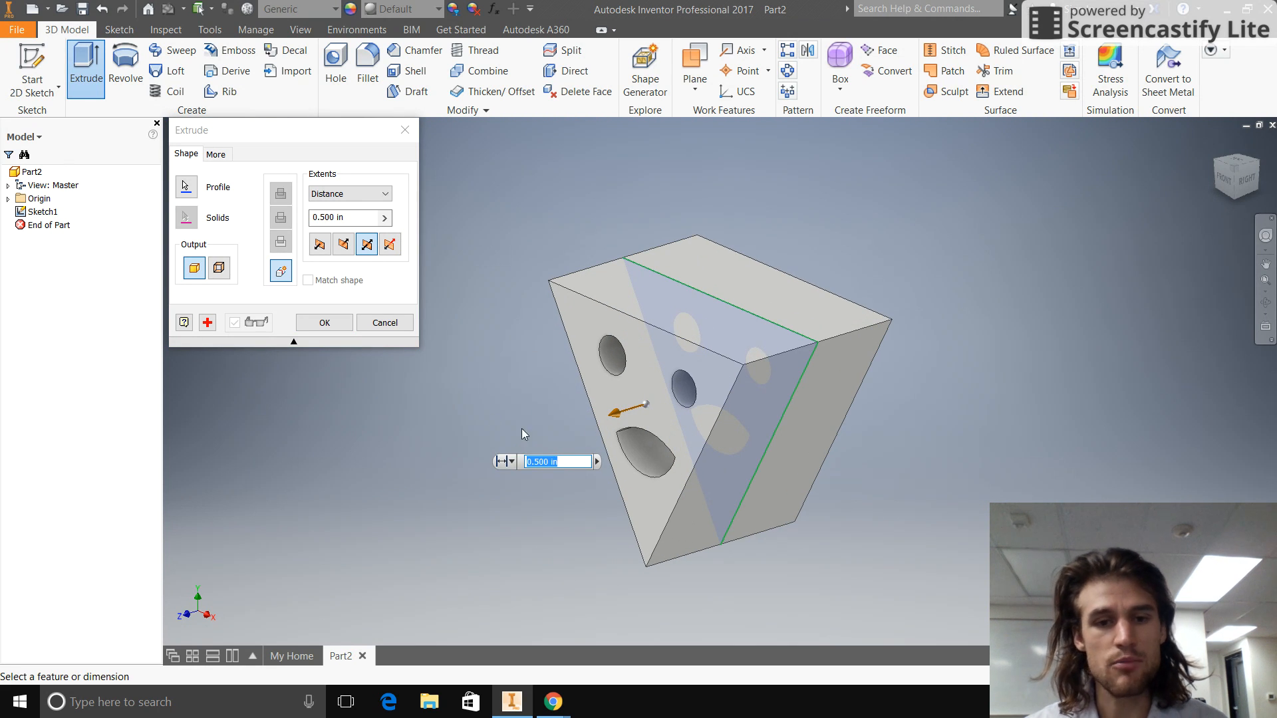
click(324, 321)
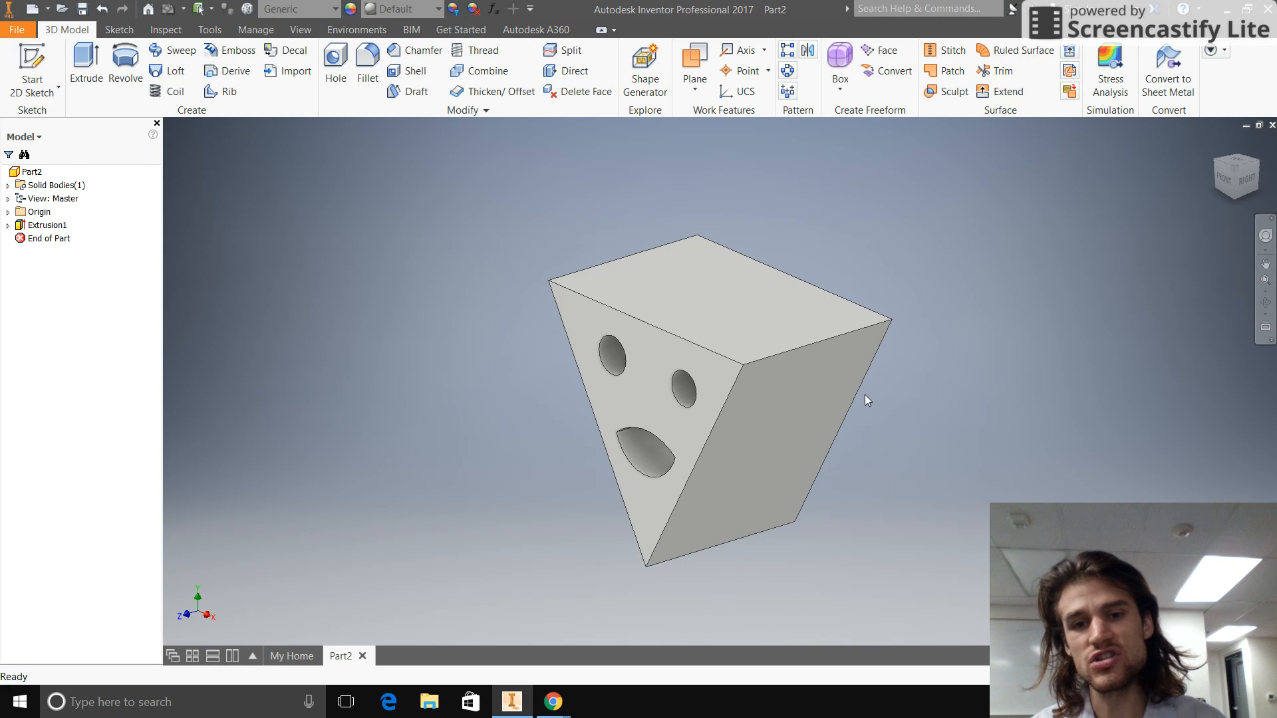
Start a new 2D sketch on the flat top face of the extruded triangle.
click(44, 93)
click(52, 119)
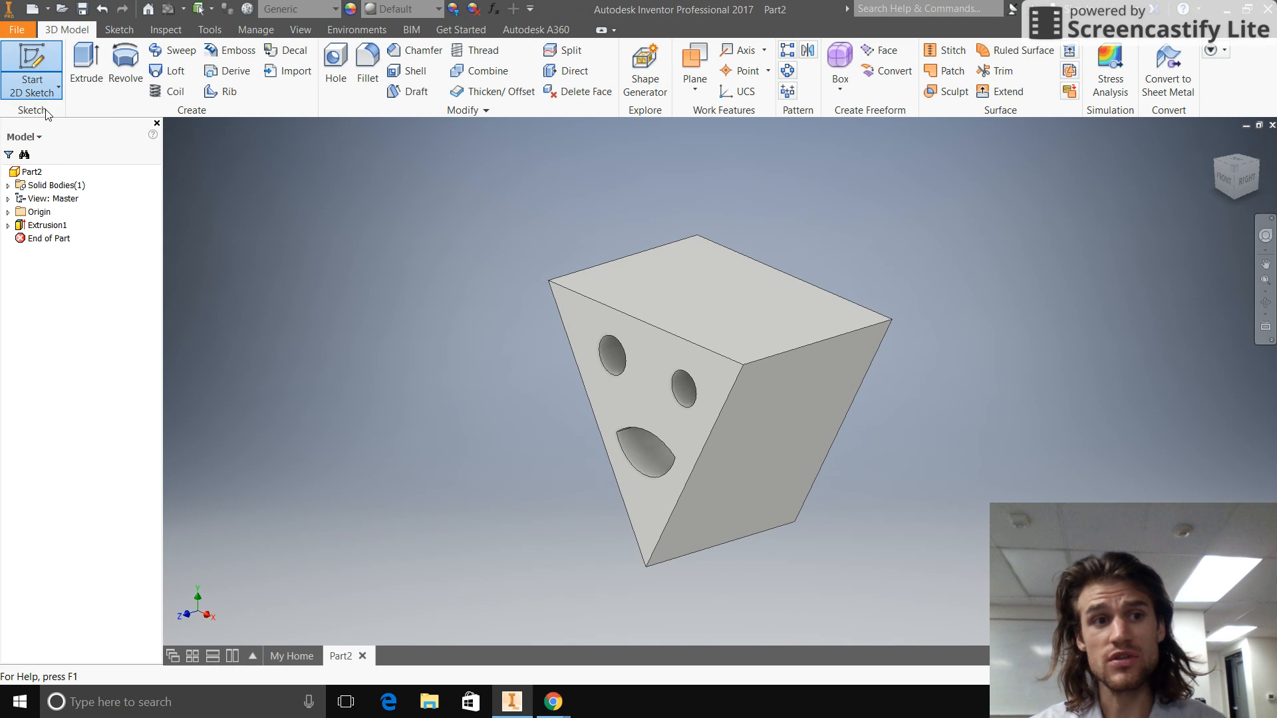
click(53, 75)
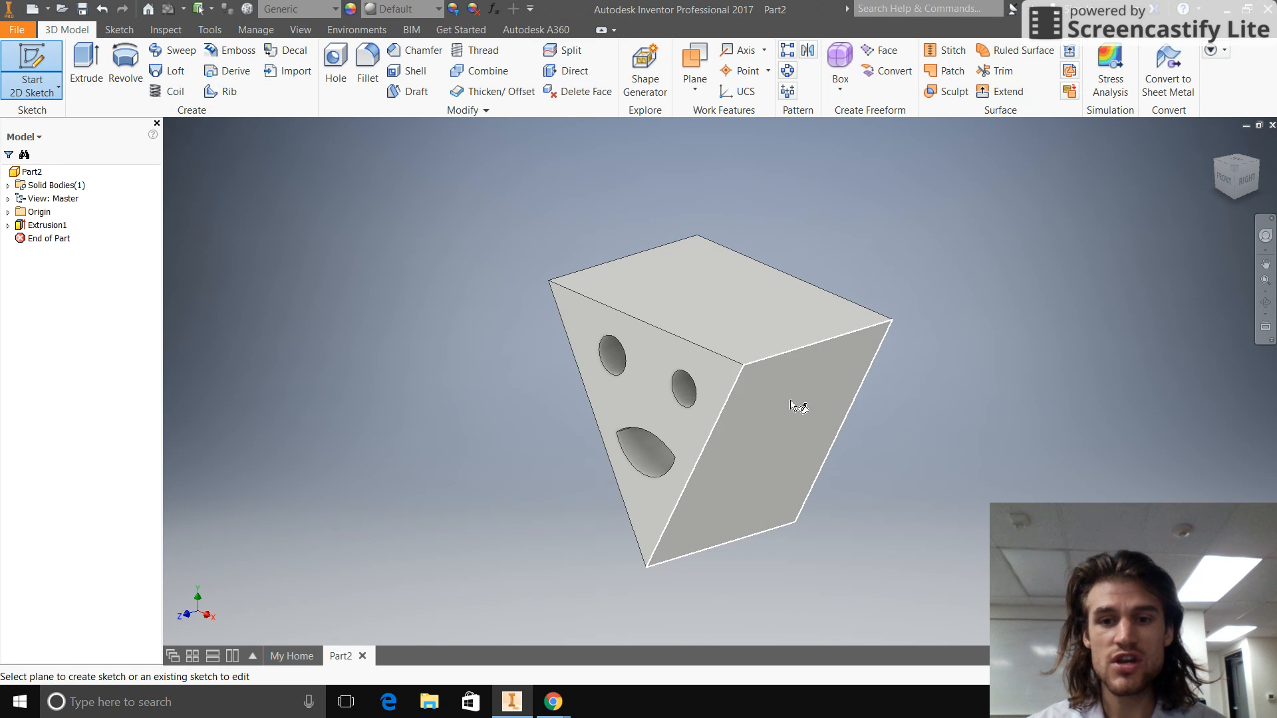
click(47, 90)
click(68, 124)
click(808, 324)
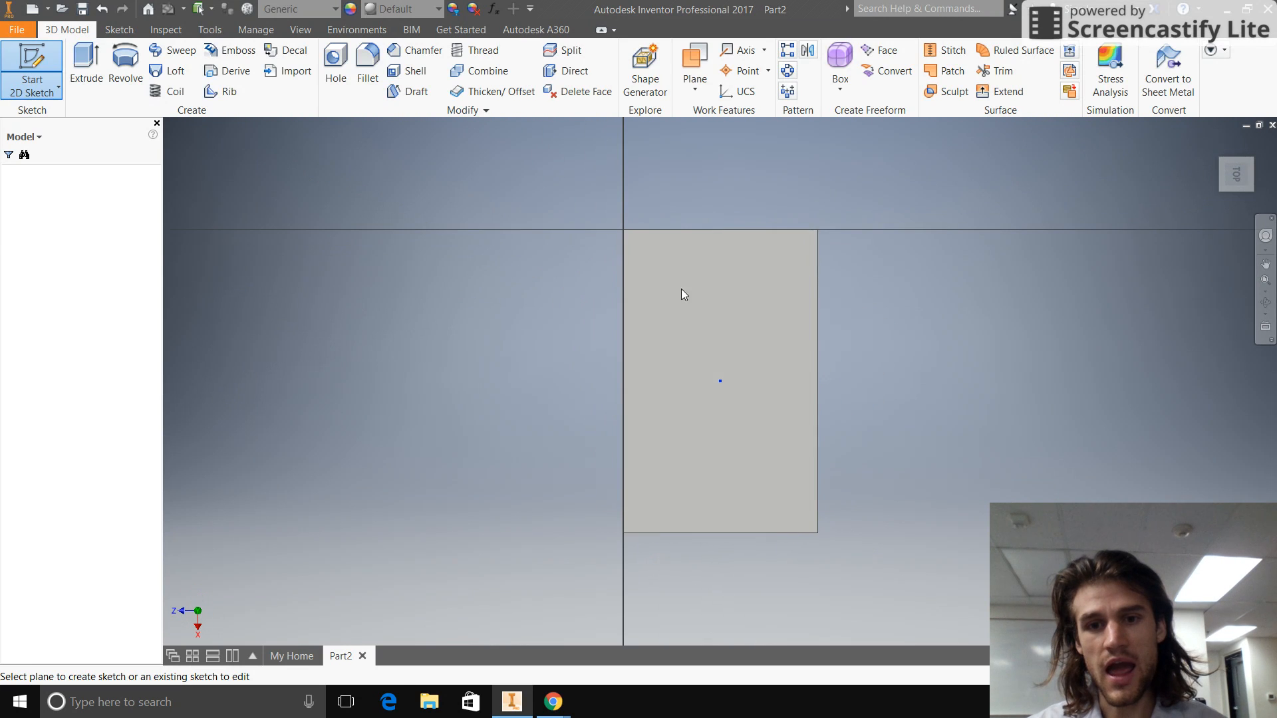
Draw a circle at the middle of the top face and a concentric triangle around it, and finish the sketch.
click(126, 65)
click(720, 422)
click(205, 63)
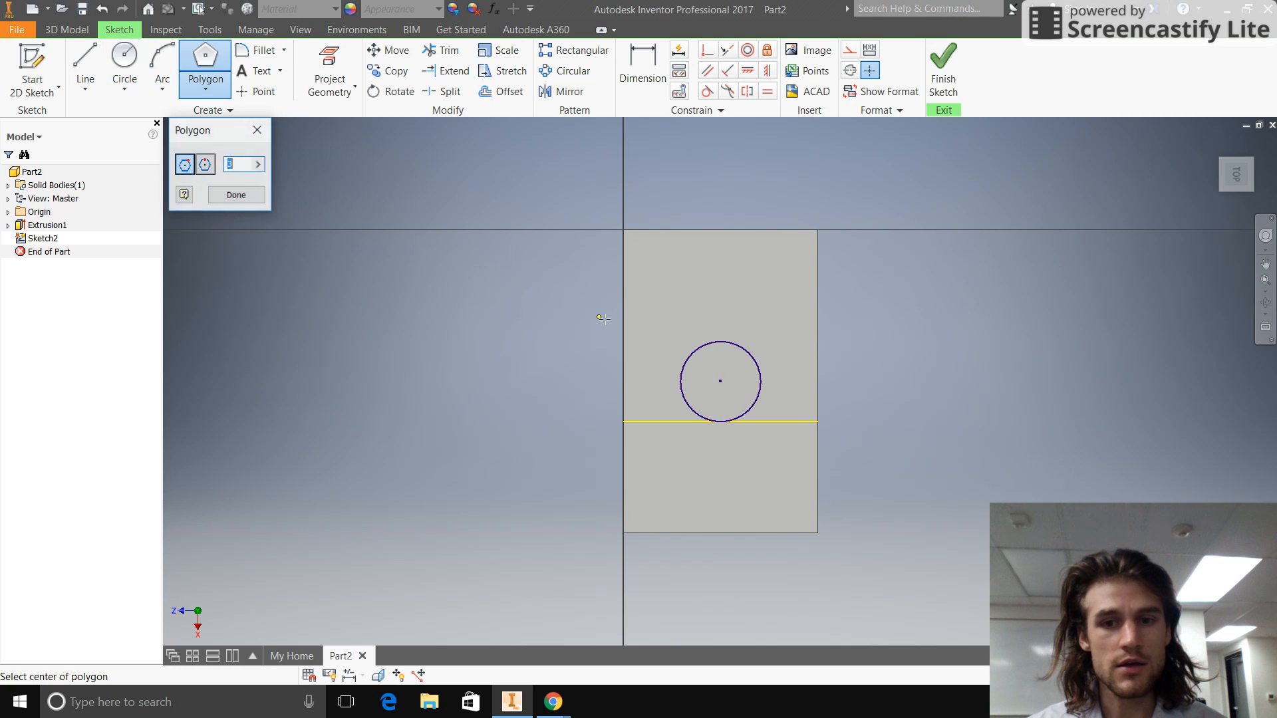
click(720, 380)
click(752, 475)
click(943, 70)
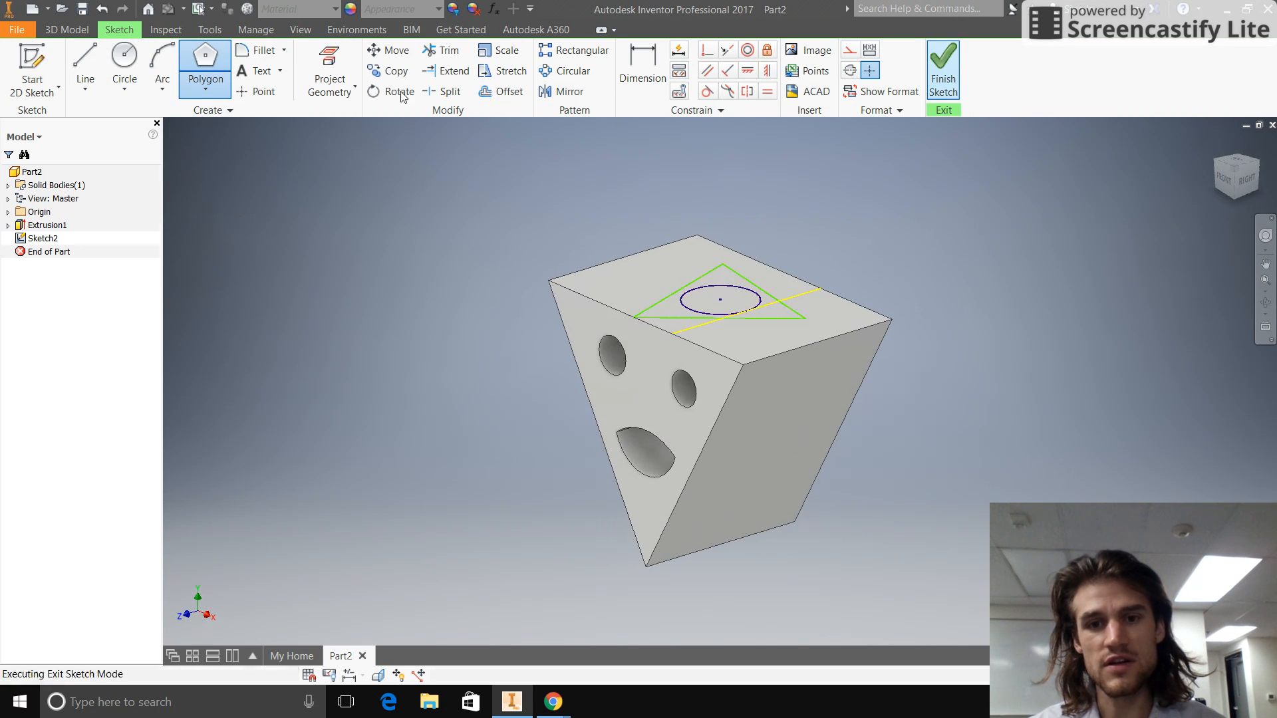
Extrude the region between the triangle and the circle 0.5 in upward from the top face, joined to the body.
click(86, 66)
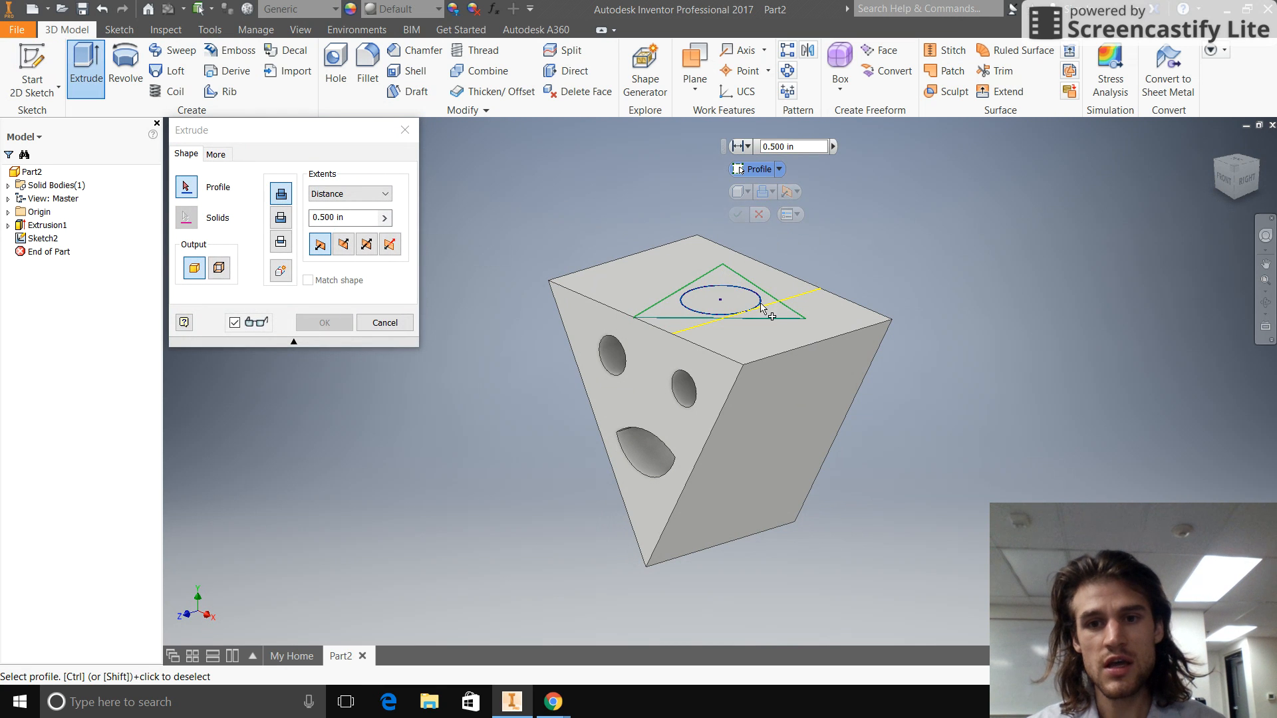
click(769, 312)
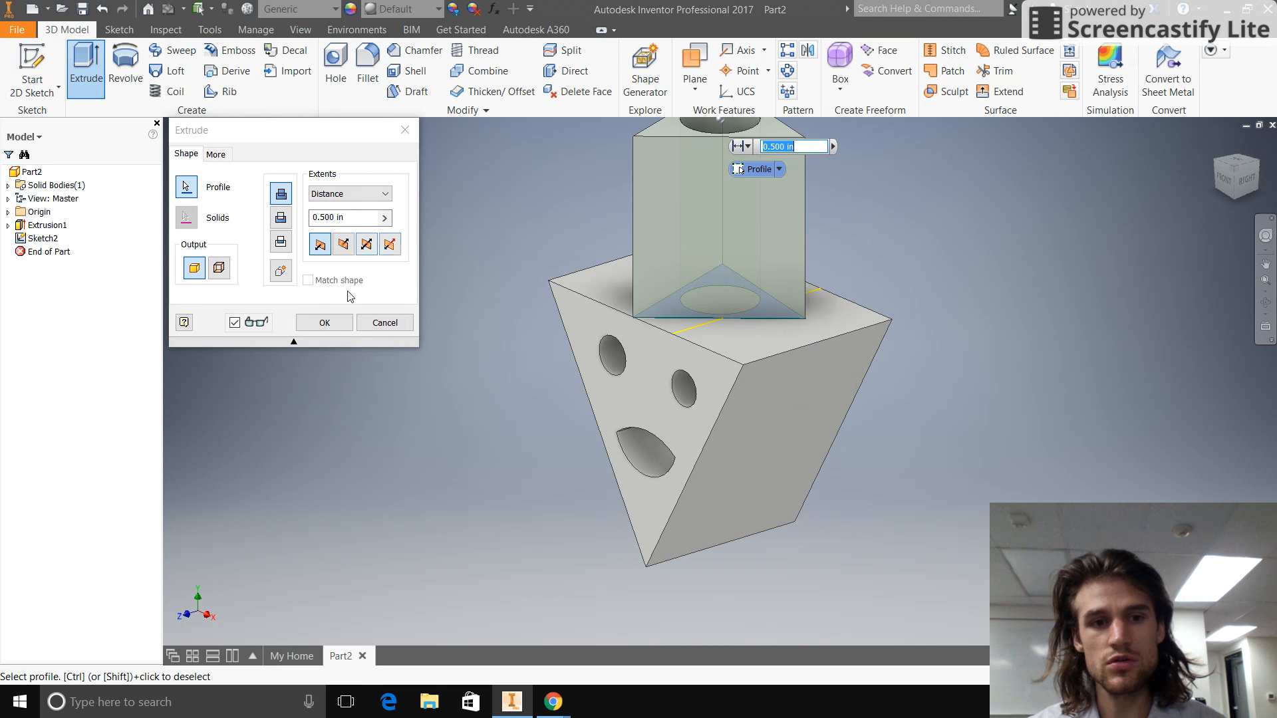
click(343, 324)
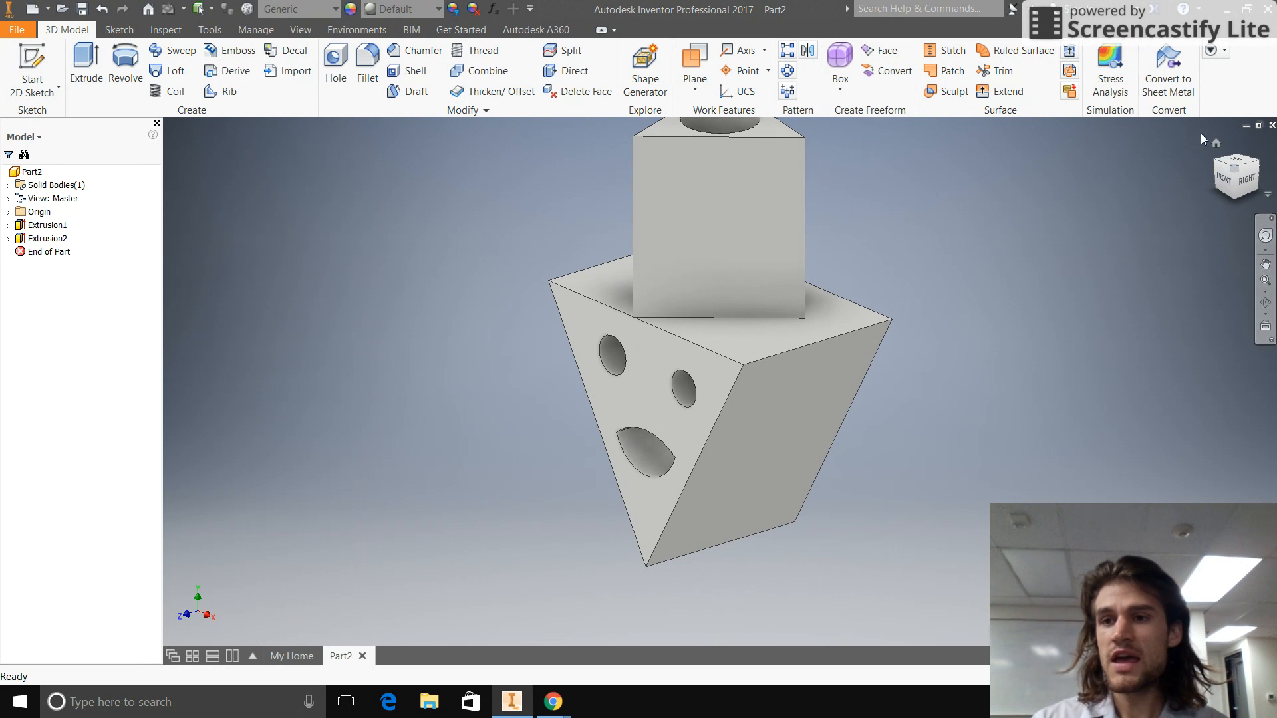
Orbit the finished part to examine it from several sides, and return to the home view.
drag(1230, 188, 1148, 250)
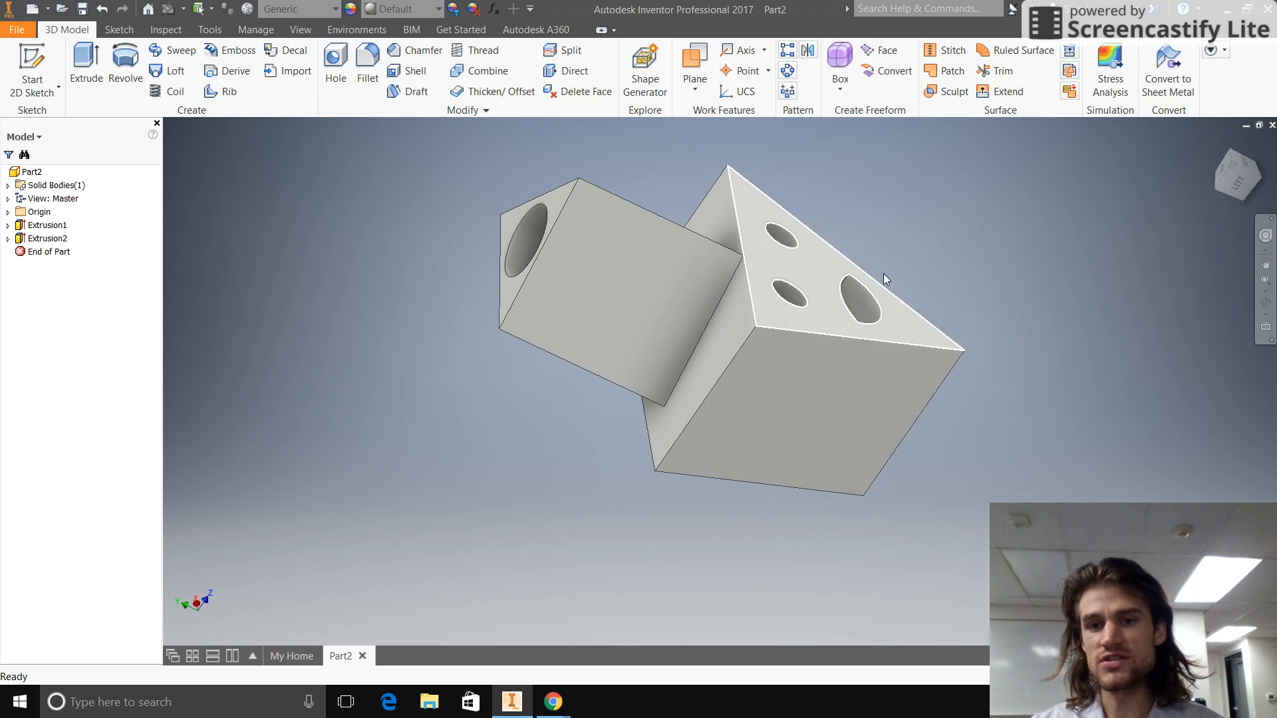
drag(1237, 170, 1184, 232)
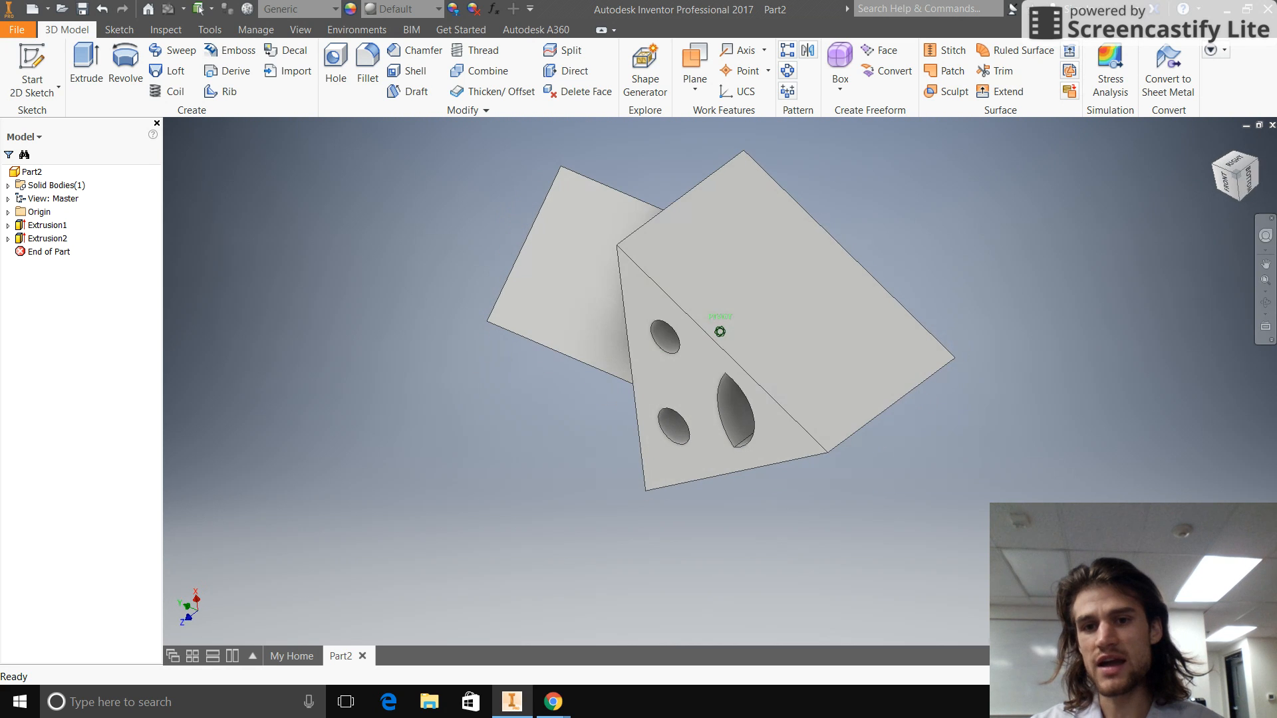
click(808, 296)
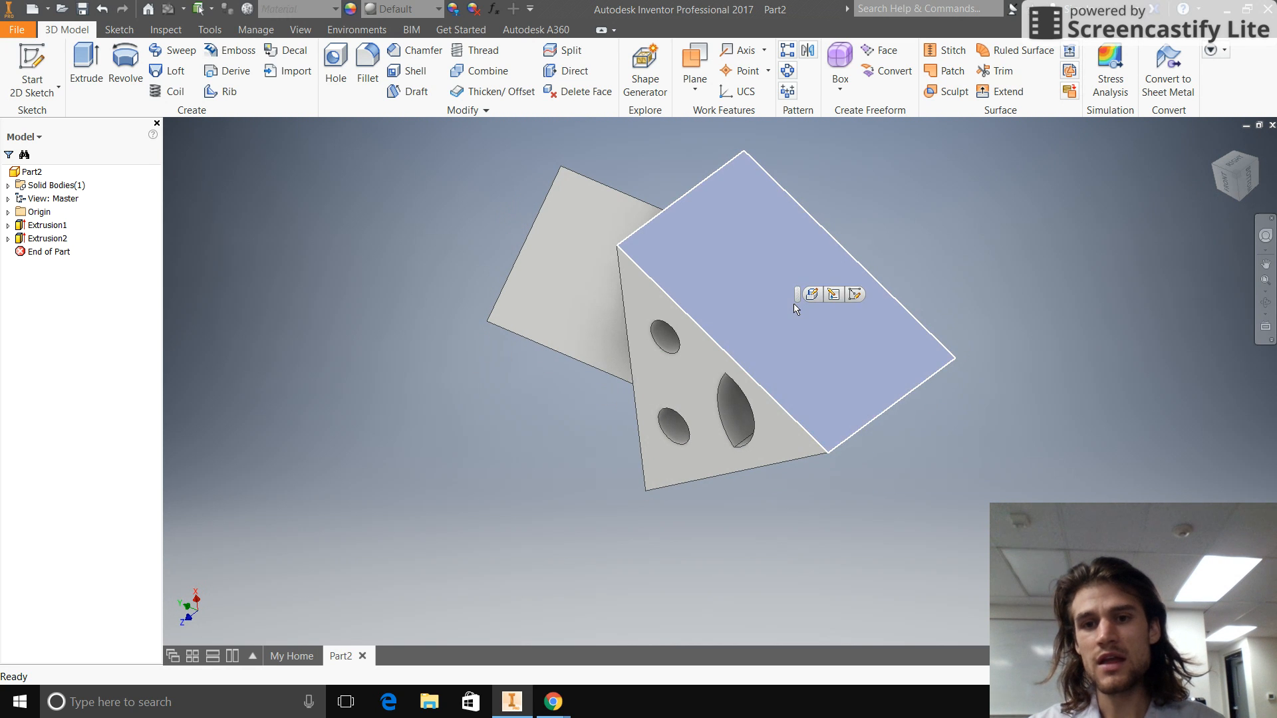
click(1100, 299)
scroll(541, 465, down, 5)
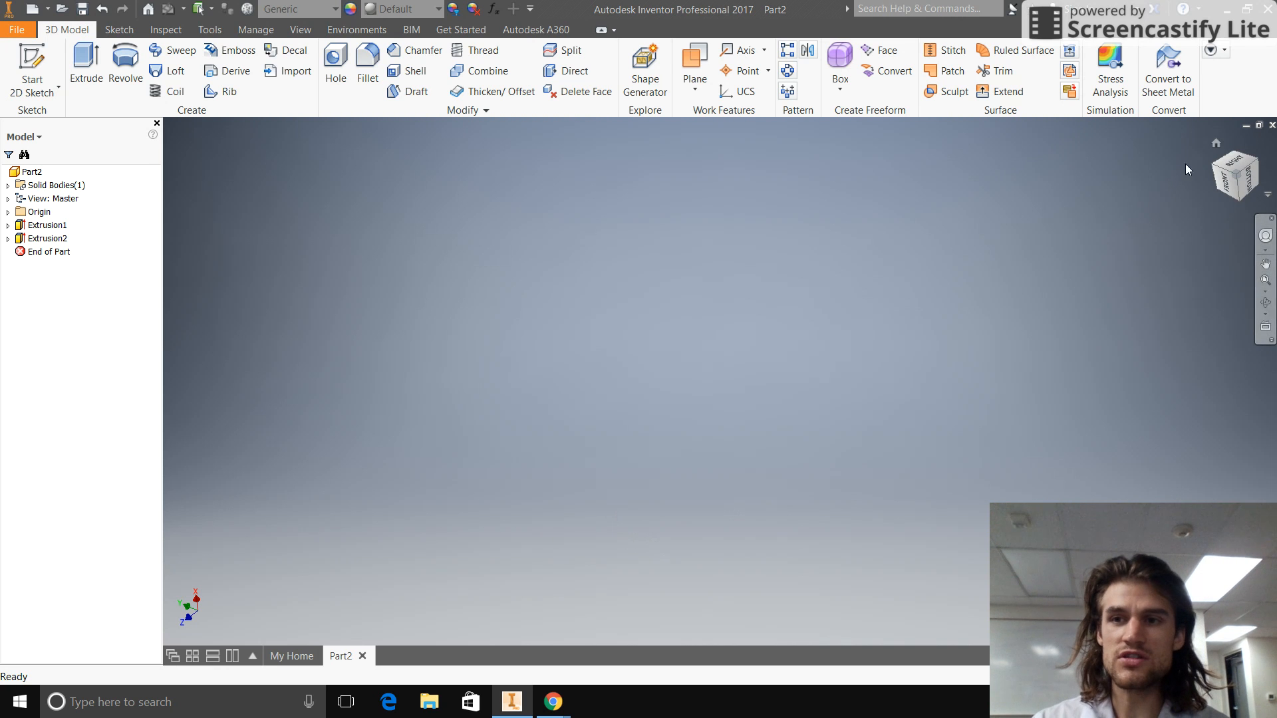
click(1213, 147)
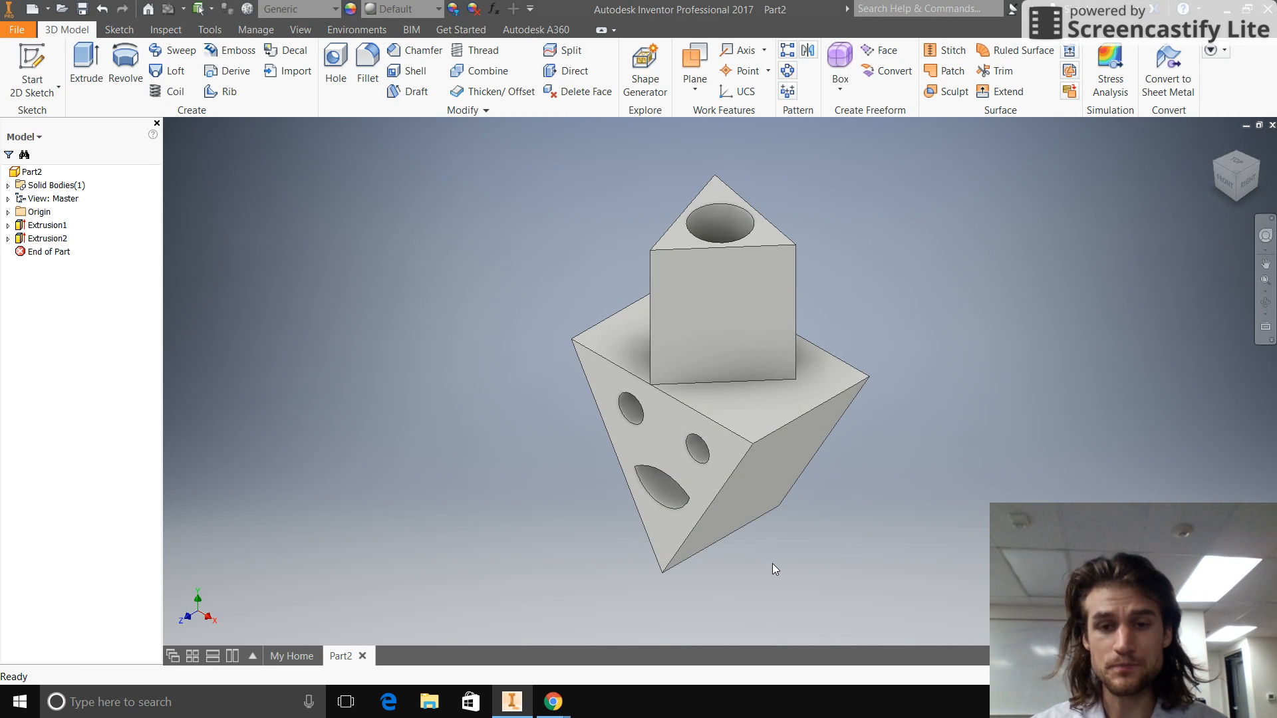
View the part from the right and the front, rolling the front view in quarter turns until the triangle's face is upright again.
click(1249, 183)
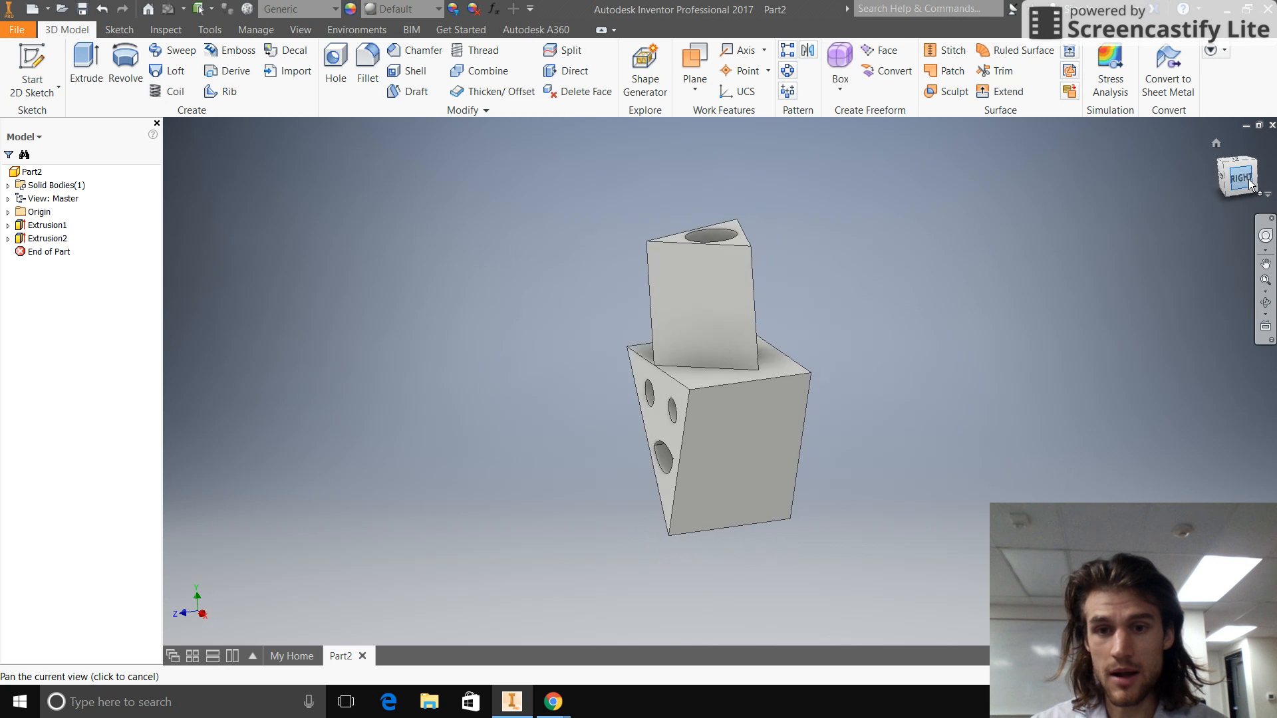
click(1211, 174)
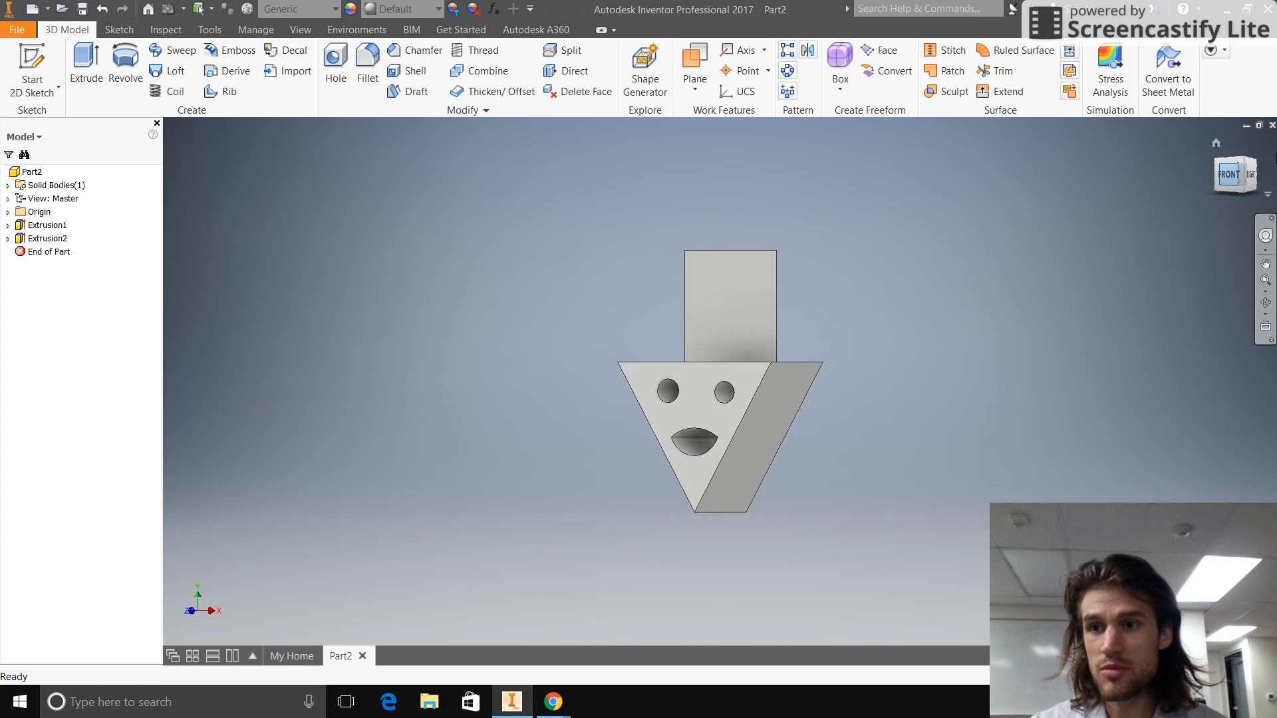
click(1270, 155)
click(1271, 154)
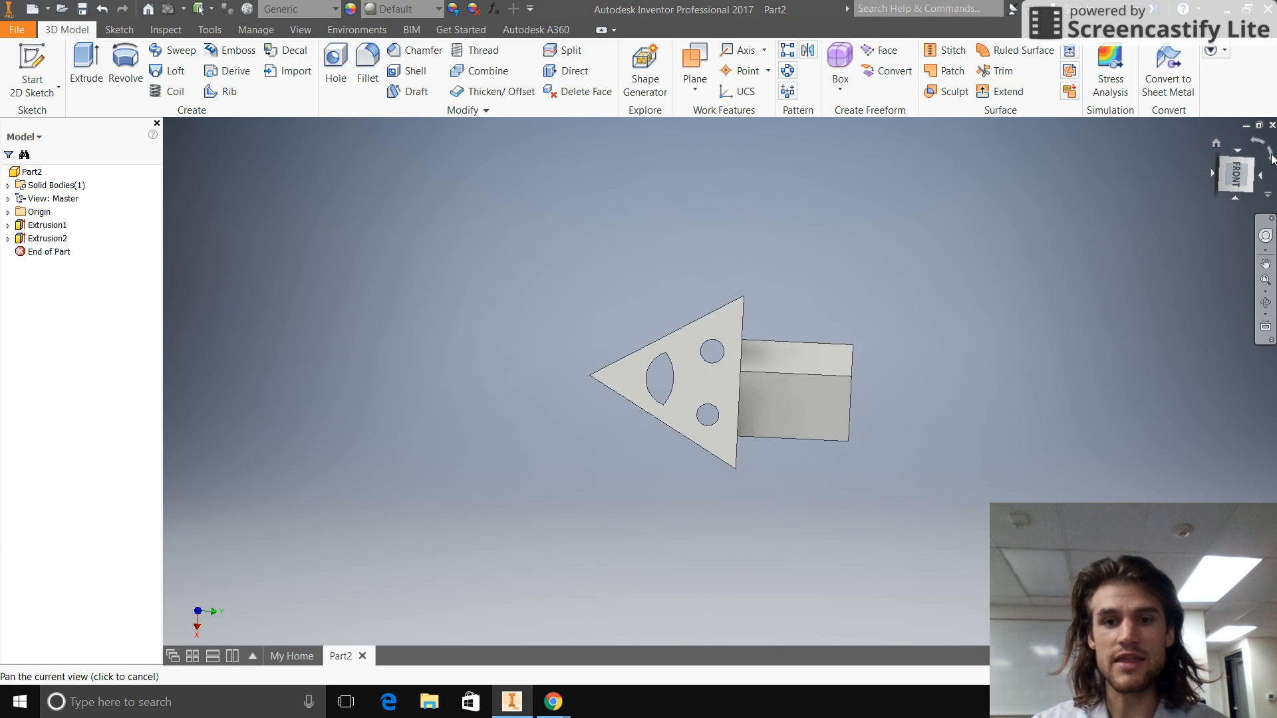
click(1270, 154)
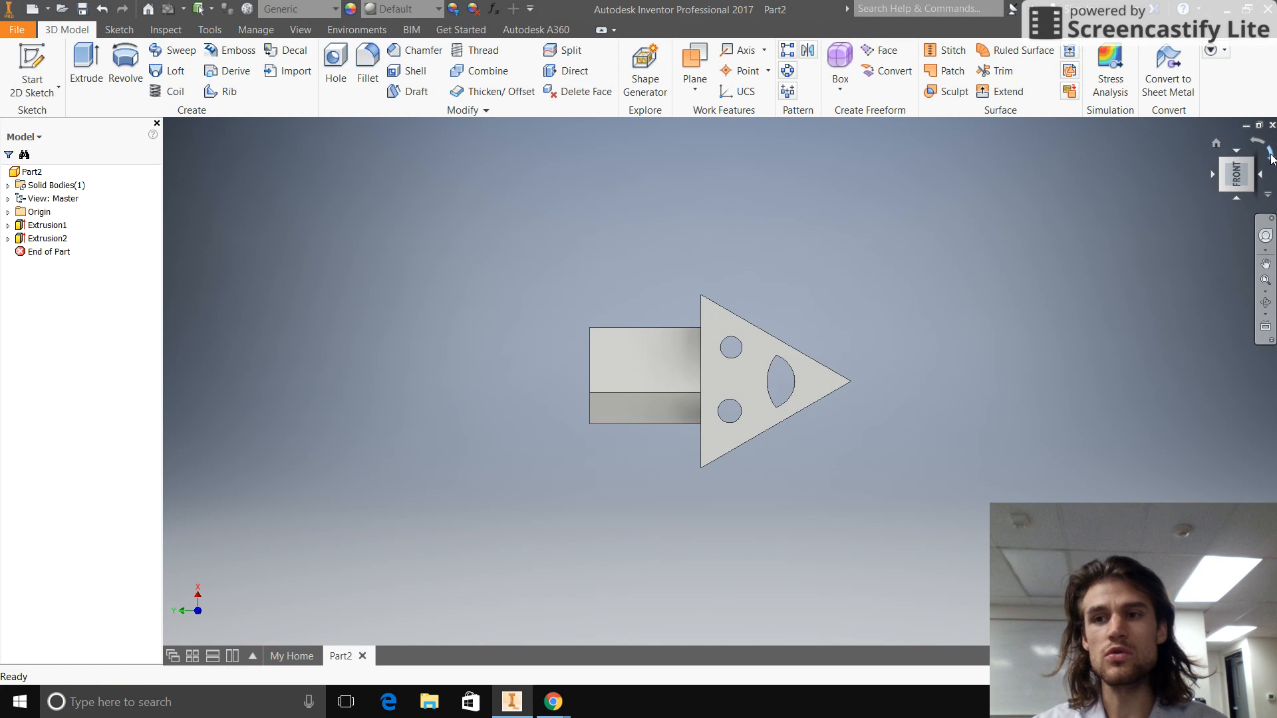
click(1270, 155)
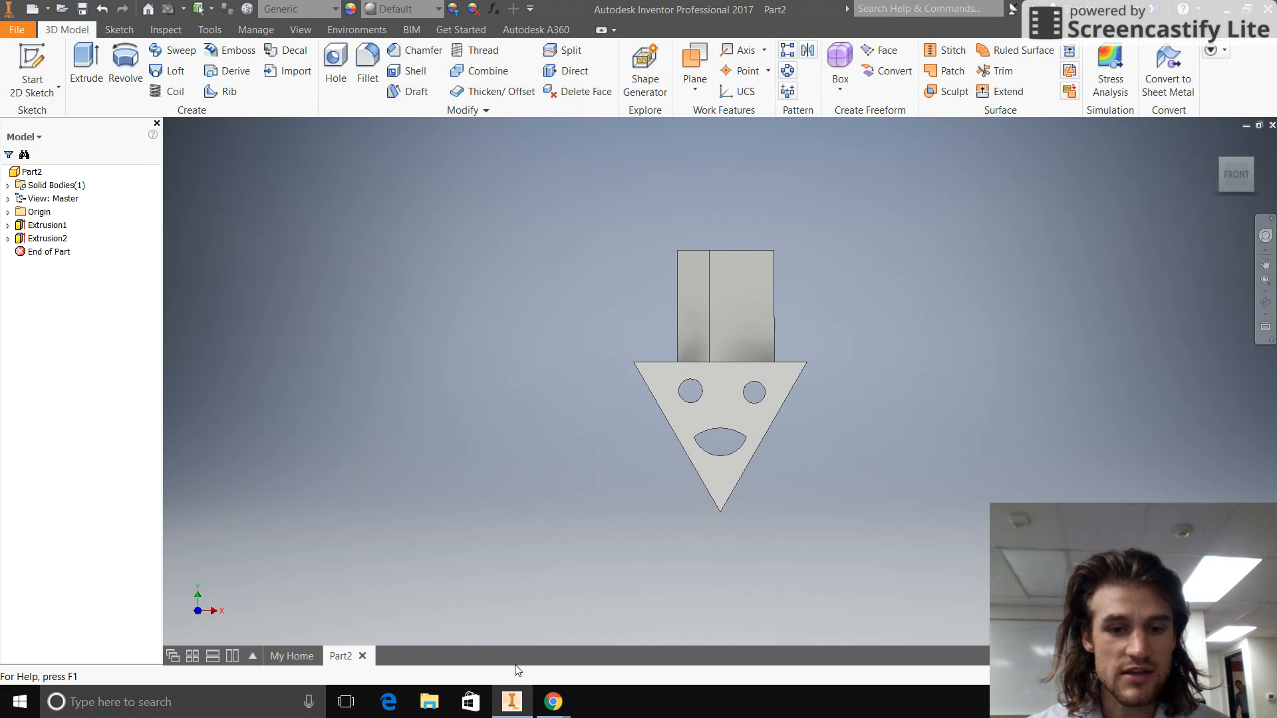
mouse_move(551, 709)
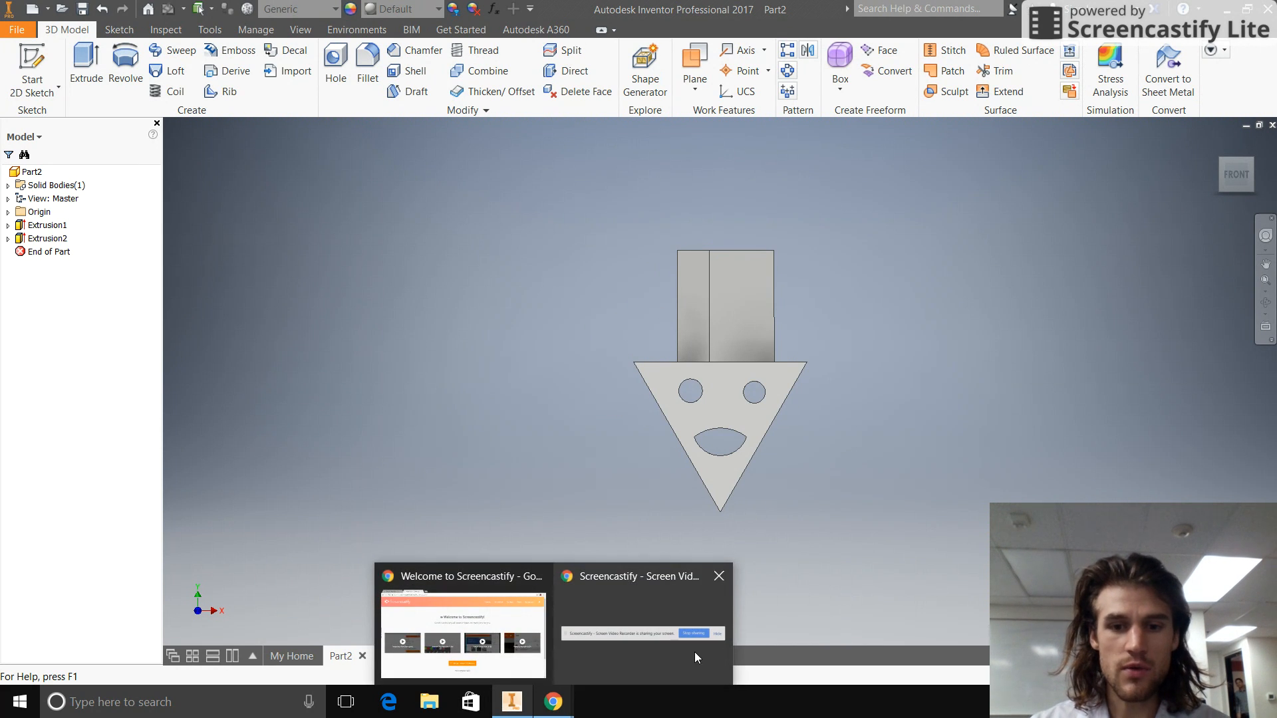